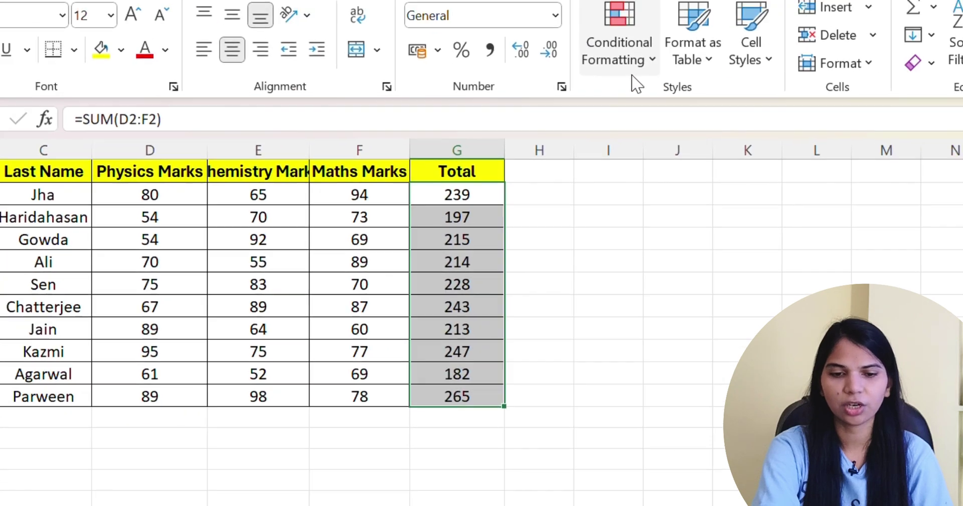
- Start a Greater Than highlighting rule for the marks in the Total column with a threshold of 220
{"action": "left_click", "coordinate": [872, 4]}
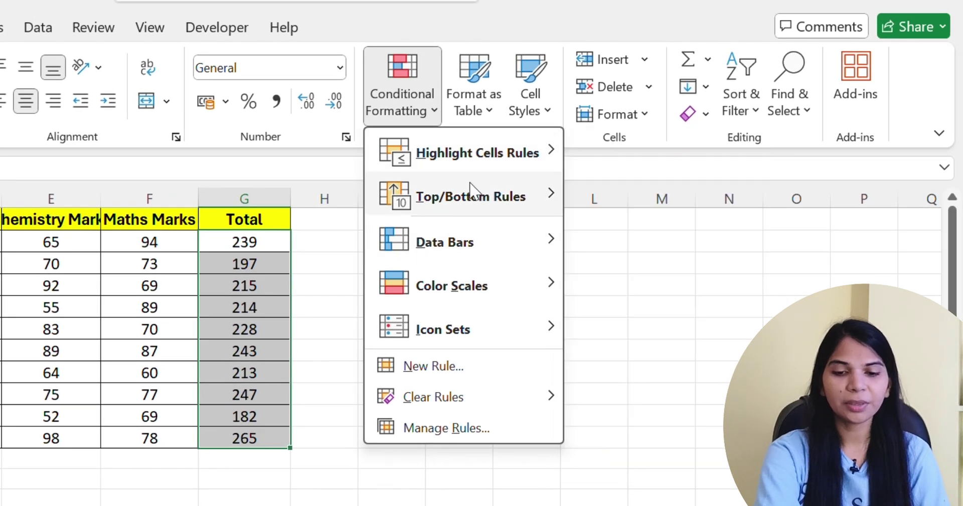
{"action": "mouse_move", "coordinate": [476, 193]}
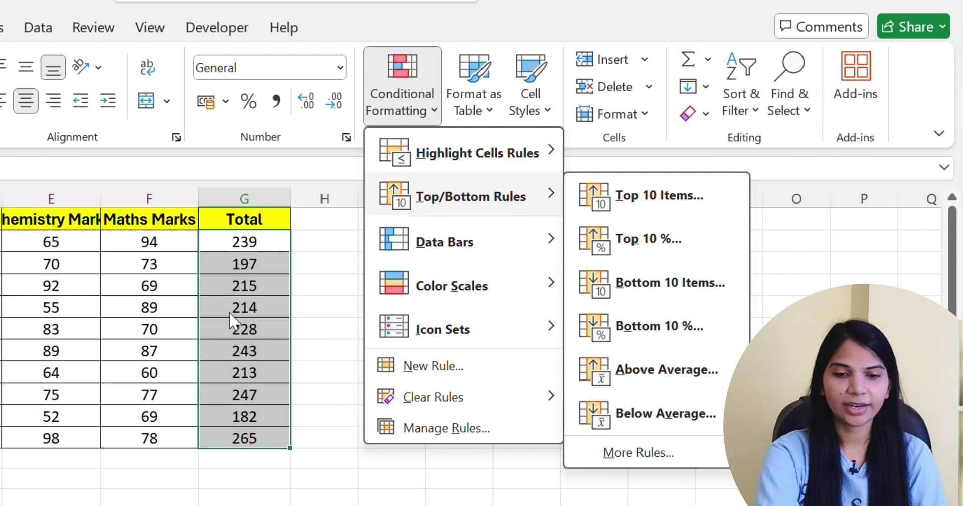
{"action": "mouse_move", "coordinate": [430, 165]}
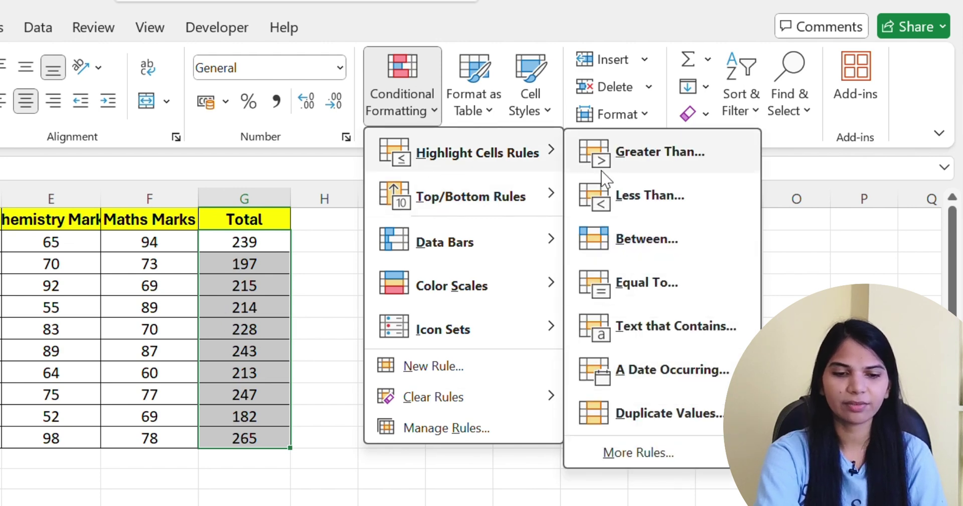
{"action": "left_click", "coordinate": [622, 152]}
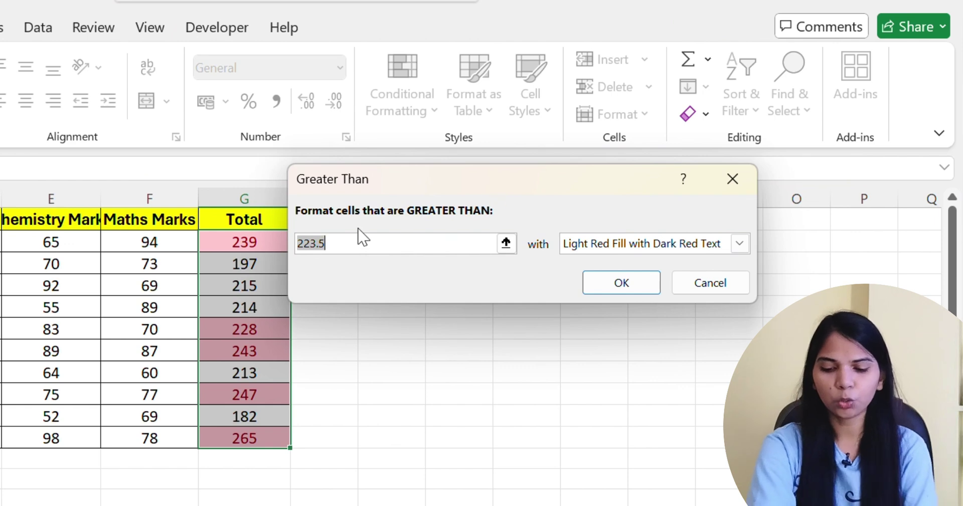
{"action": "type", "text": "220"}
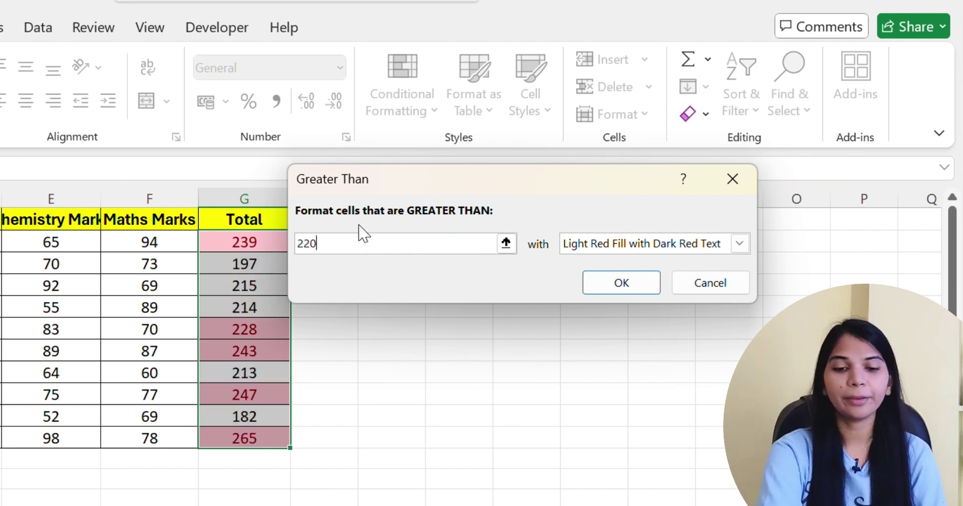
{"action": "left_click_drag", "start_coordinate": [400, 180], "coordinate": [422, 167]}
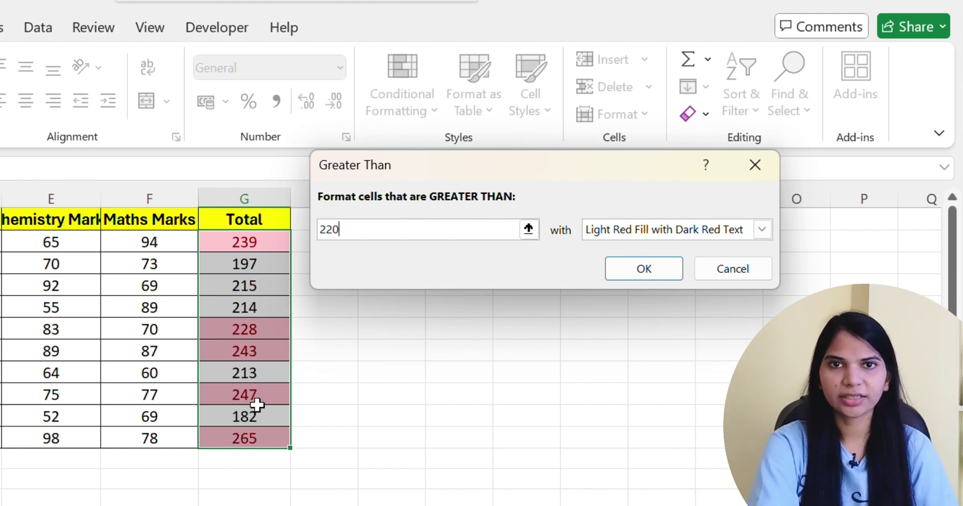
- Give the Greater Than rule a custom format with a bright green fill and apply it to the totals
{"action": "left_click", "coordinate": [763, 229]}
{"action": "left_click", "coordinate": [647, 277]}
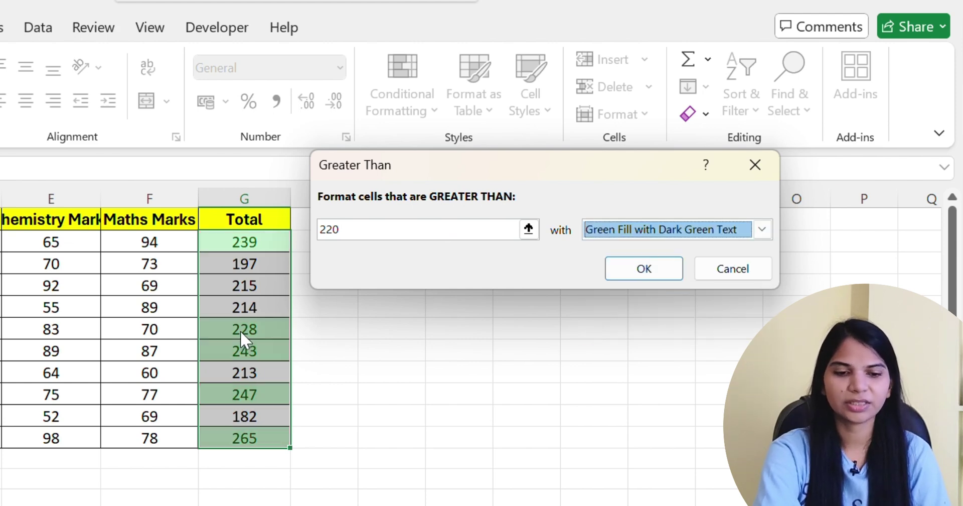
{"action": "left_click", "coordinate": [762, 229]}
{"action": "left_click", "coordinate": [626, 338]}
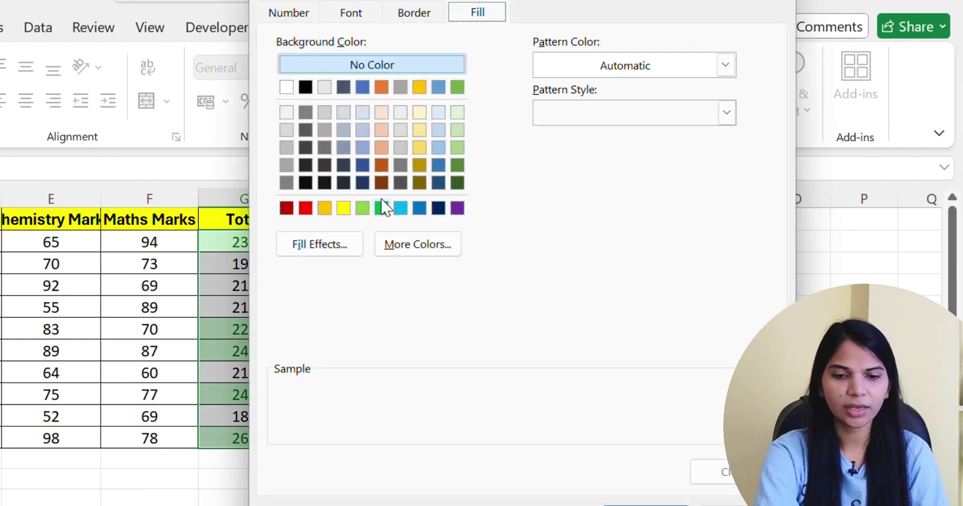
{"action": "left_click", "coordinate": [366, 208]}
{"action": "left_click", "coordinate": [381, 208]}
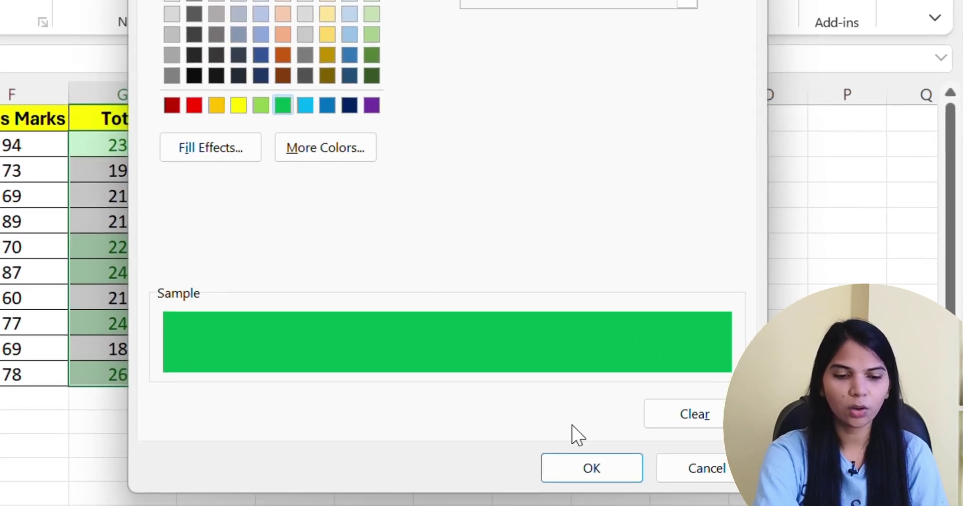
{"action": "left_click", "coordinate": [638, 504]}
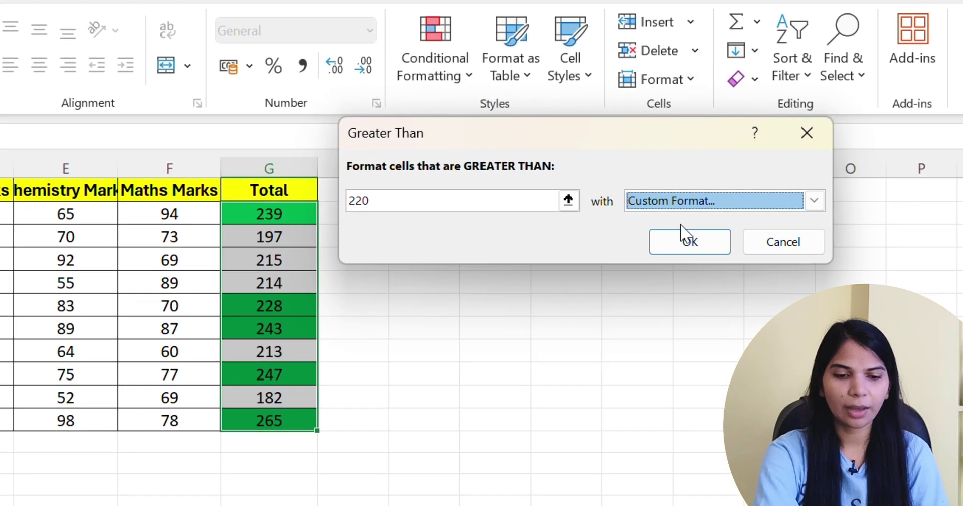
{"action": "left_click", "coordinate": [591, 177]}
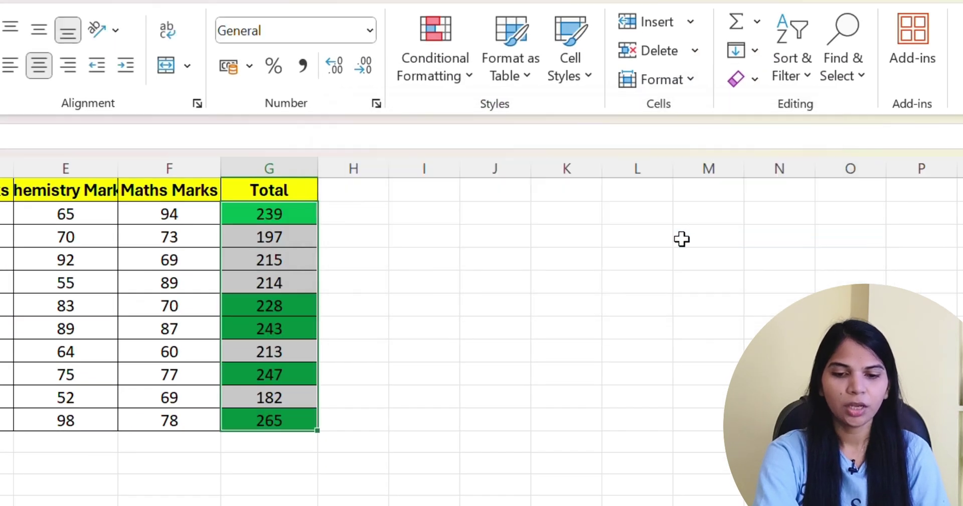
{"action": "left_click", "coordinate": [287, 246]}
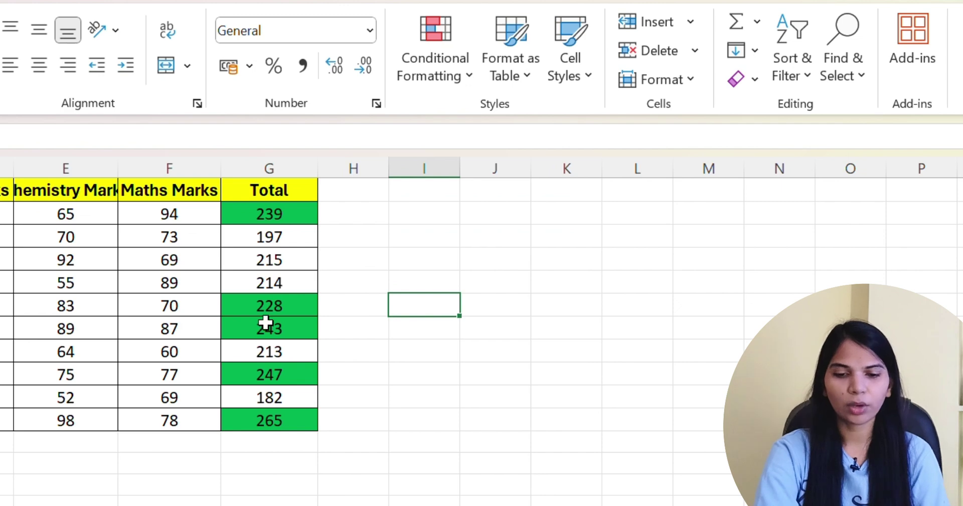
- Test the highlighting rule by entering 345 as the total in G4 and undo that entry
{"action": "left_click", "coordinate": [273, 260]}
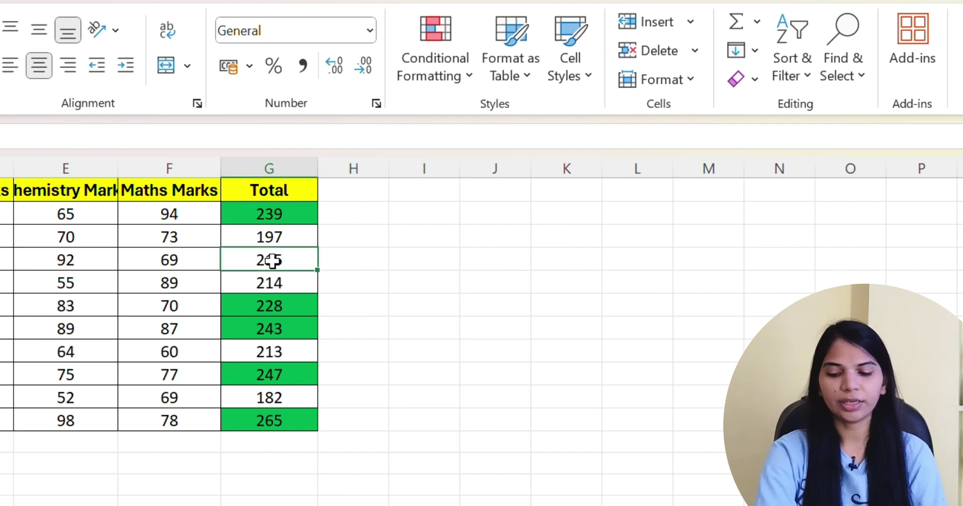
{"action": "type", "text": "345"}
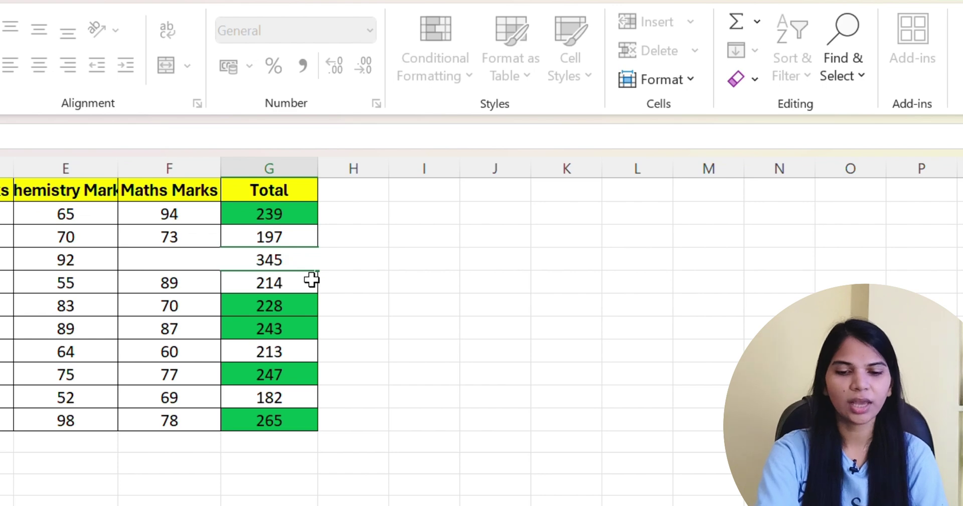
{"action": "left_click", "coordinate": [351, 270]}
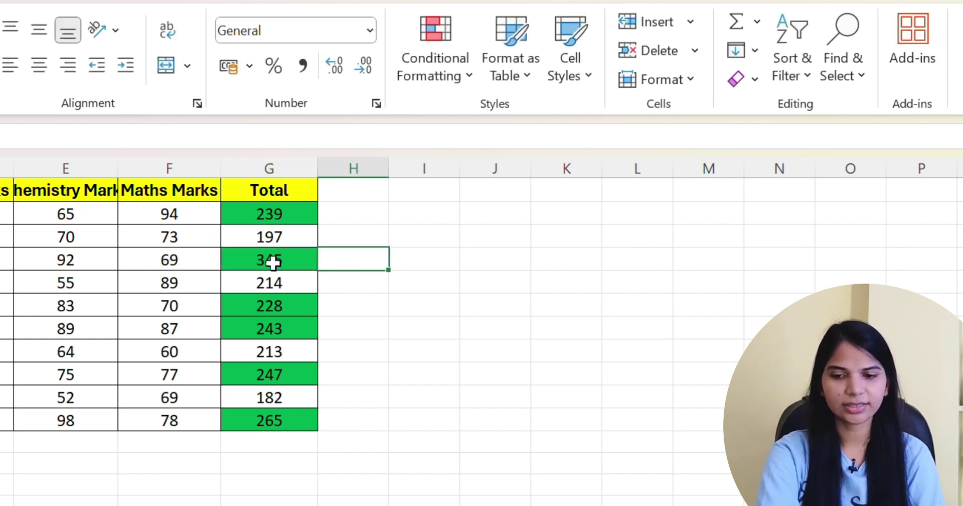
{"action": "key", "text": "ctrl+z"}
{"action": "left_click", "coordinate": [357, 266]}
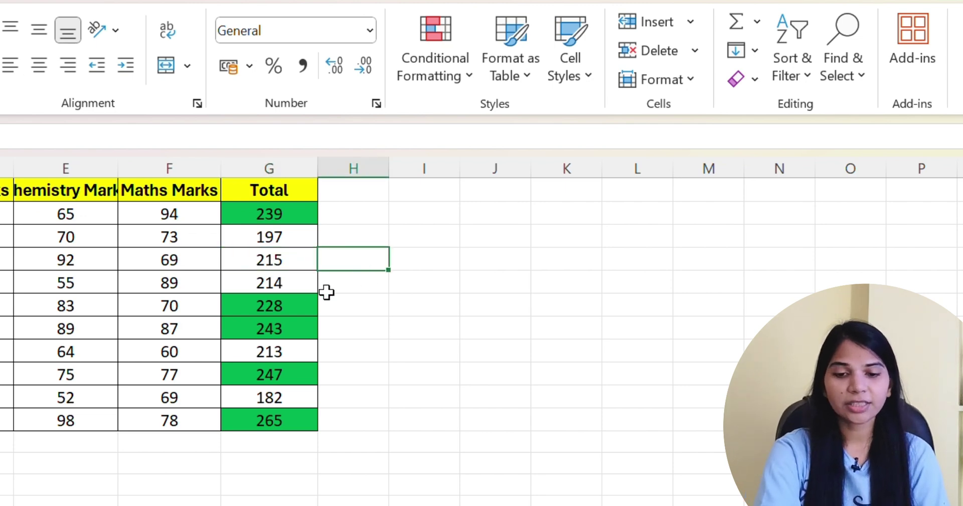
- Test the highlighting rule by entering 123 as the total in G2 and undo that entry
{"action": "left_click", "coordinate": [265, 214]}
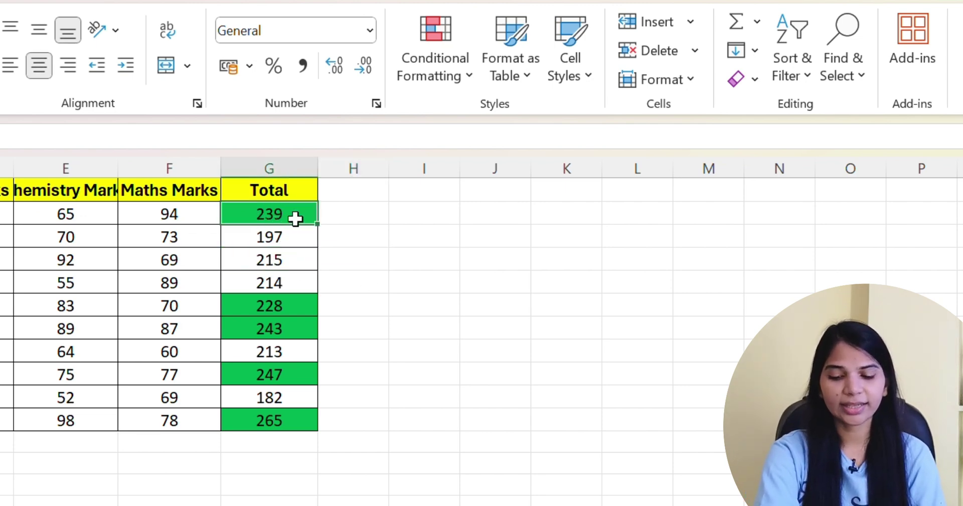
{"action": "type", "text": "123"}
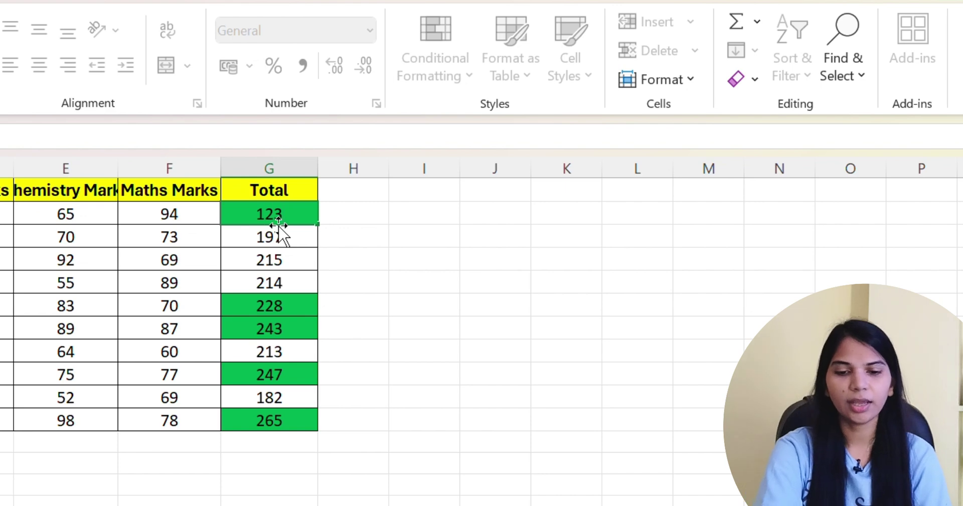
{"action": "left_click", "coordinate": [360, 205]}
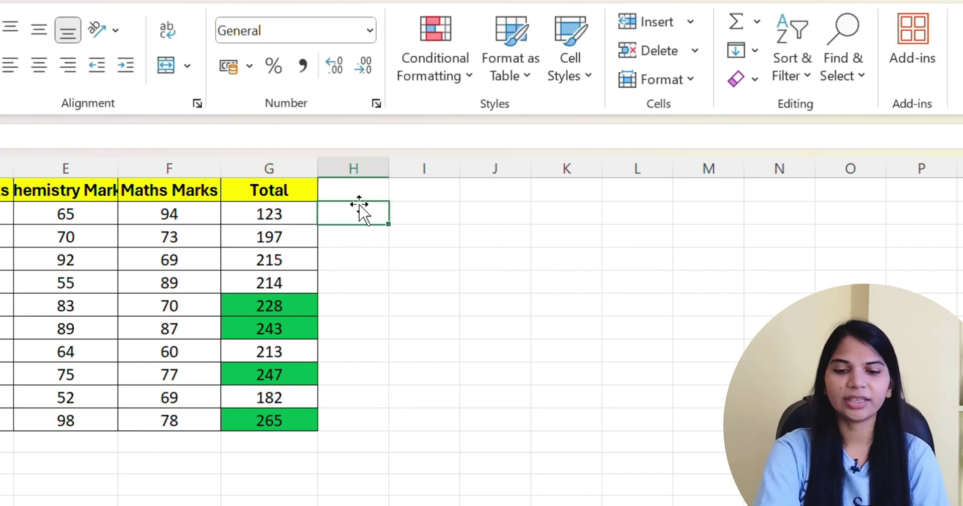
{"action": "left_click", "coordinate": [296, 213]}
{"action": "key", "text": "ctrl+z"}
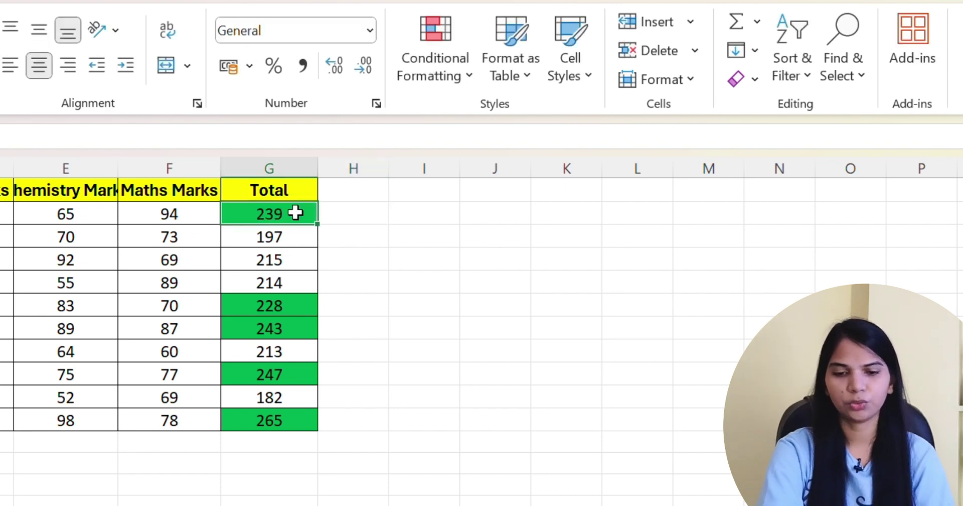
{"action": "left_click", "coordinate": [342, 232]}
{"action": "left_click", "coordinate": [258, 210]}
{"action": "left_click", "coordinate": [369, 238]}
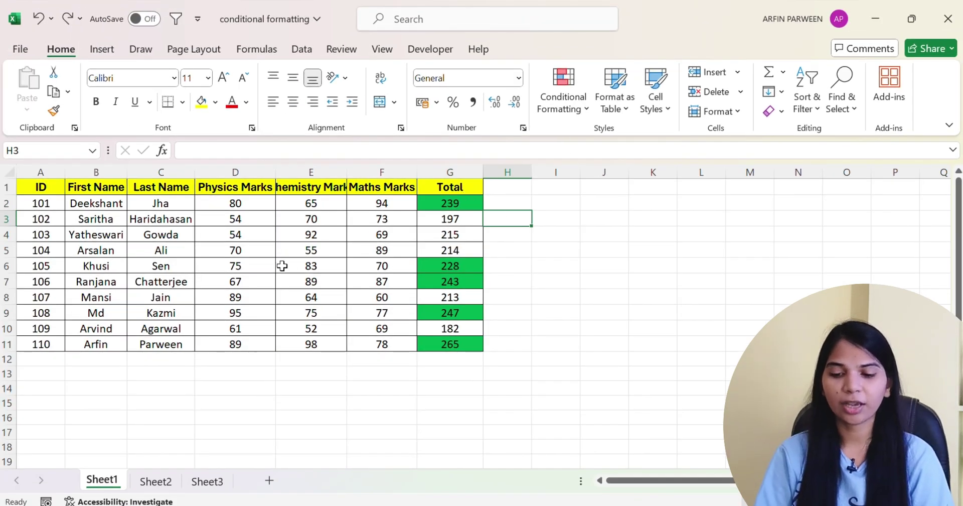
- On Sheet2, apply the coloured five-arrow icon set to the Percentage values in F2:F11
{"action": "left_click", "coordinate": [145, 482]}
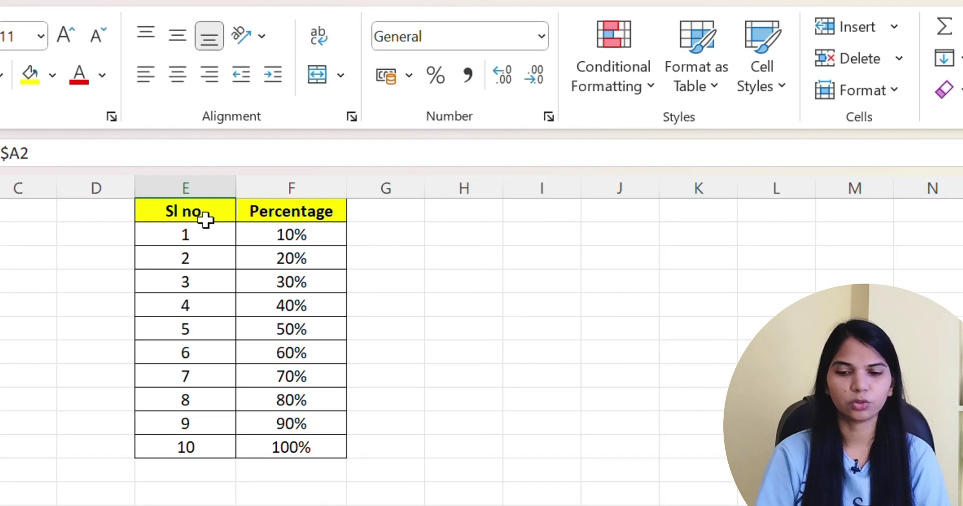
{"action": "left_click_drag", "start_coordinate": [194, 236], "coordinate": [311, 443]}
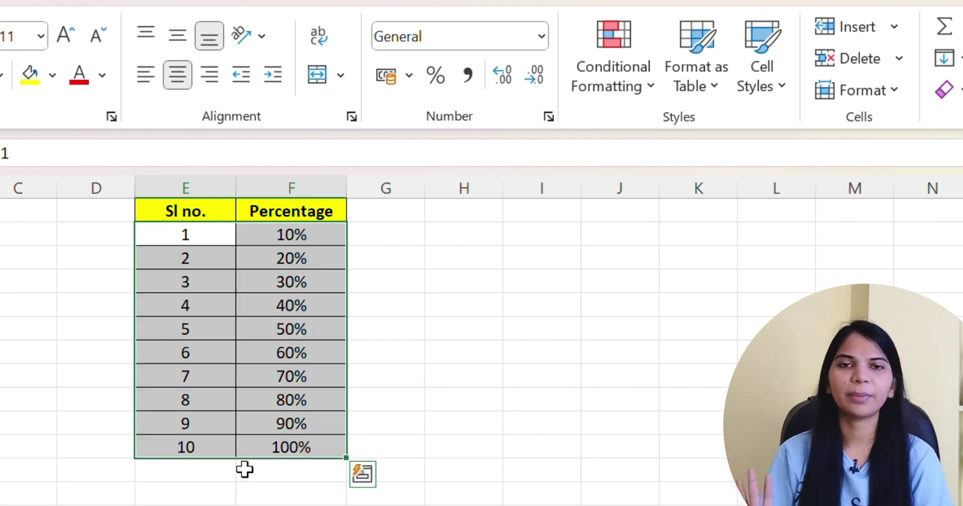
{"action": "left_click", "coordinate": [443, 359]}
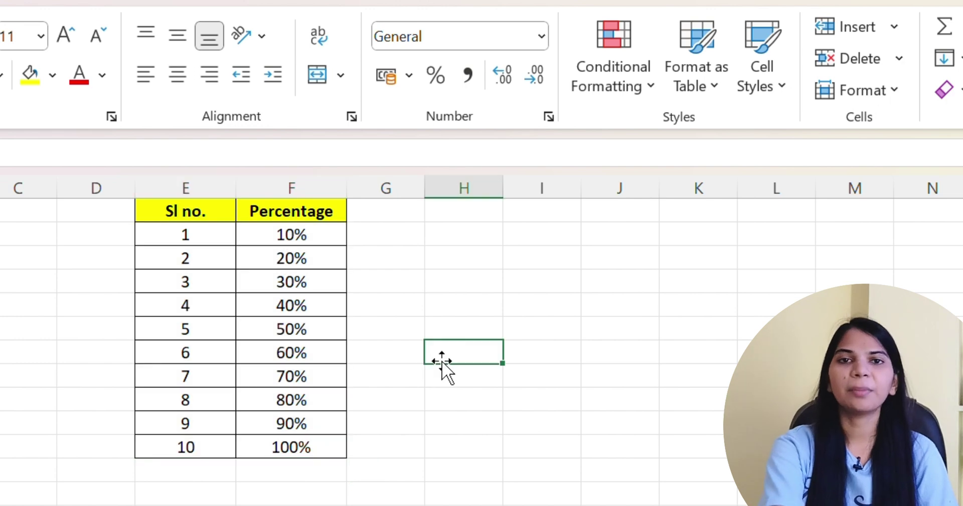
{"action": "left_click_drag", "start_coordinate": [317, 229], "coordinate": [310, 439]}
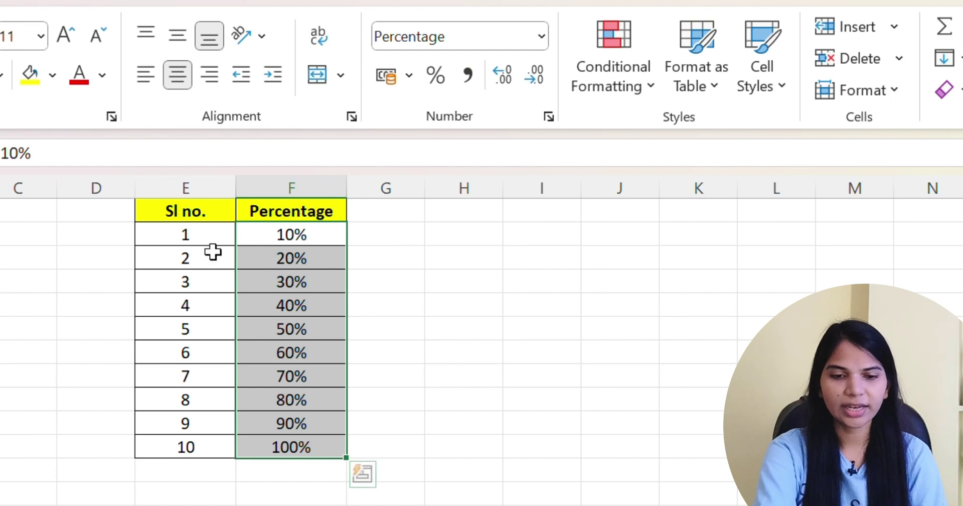
{"action": "left_click", "coordinate": [637, 80]}
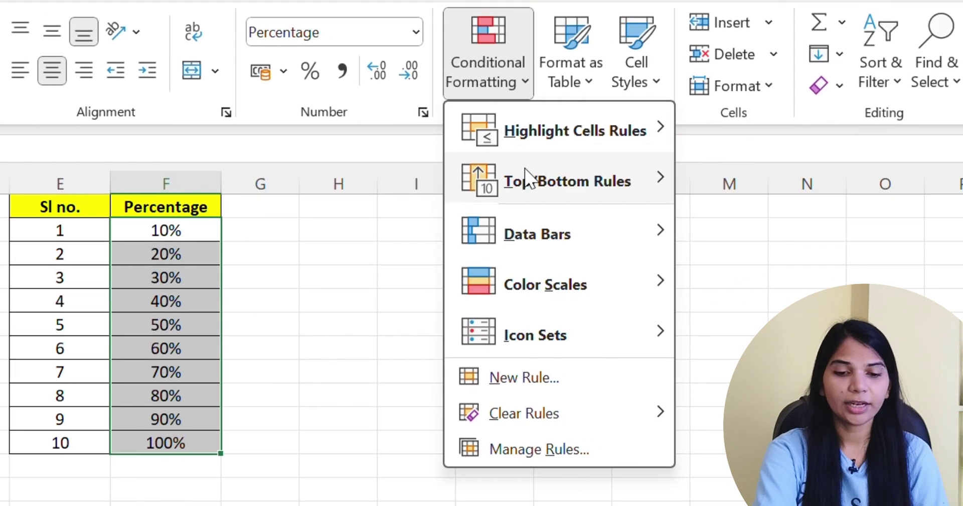
{"action": "mouse_move", "coordinate": [650, 197]}
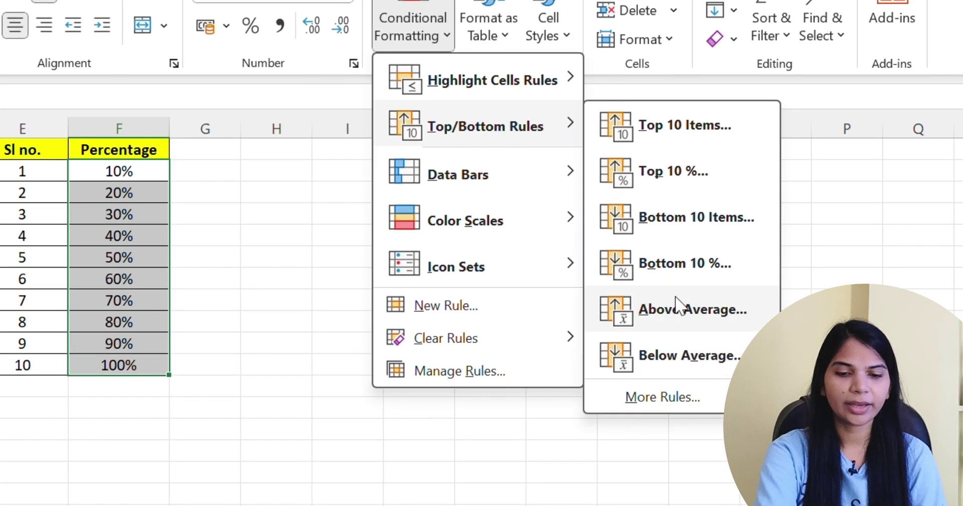
{"action": "mouse_move", "coordinate": [502, 187]}
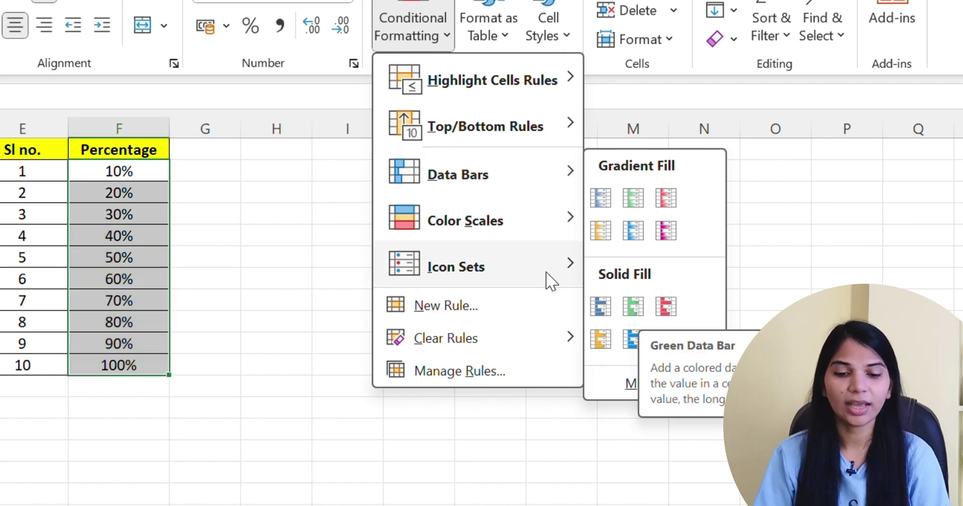
{"action": "mouse_move", "coordinate": [456, 233]}
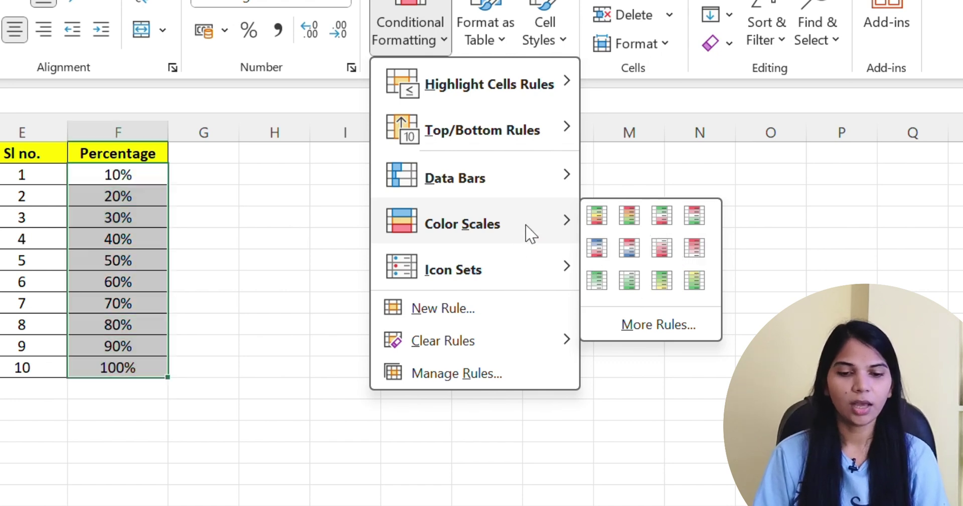
{"action": "mouse_move", "coordinate": [552, 269]}
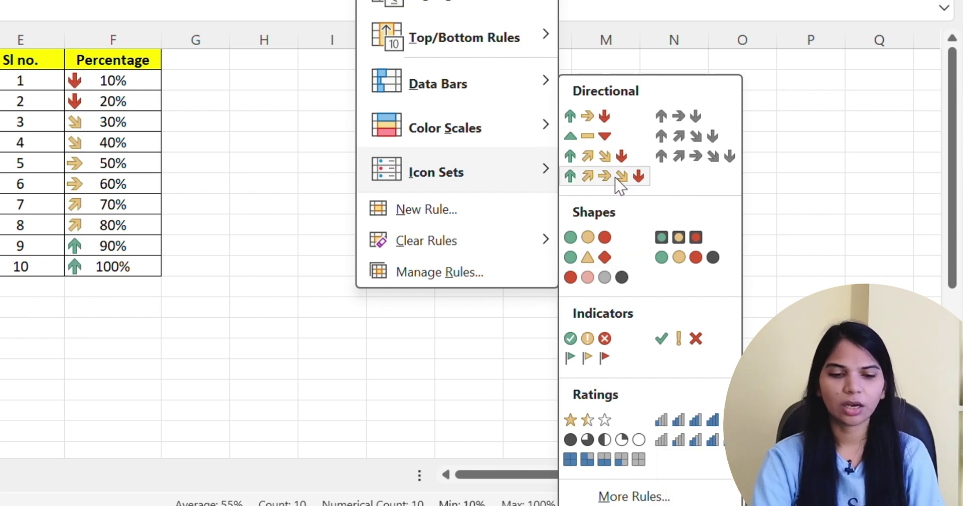
{"action": "left_click", "coordinate": [616, 180]}
{"action": "left_click", "coordinate": [429, 221]}
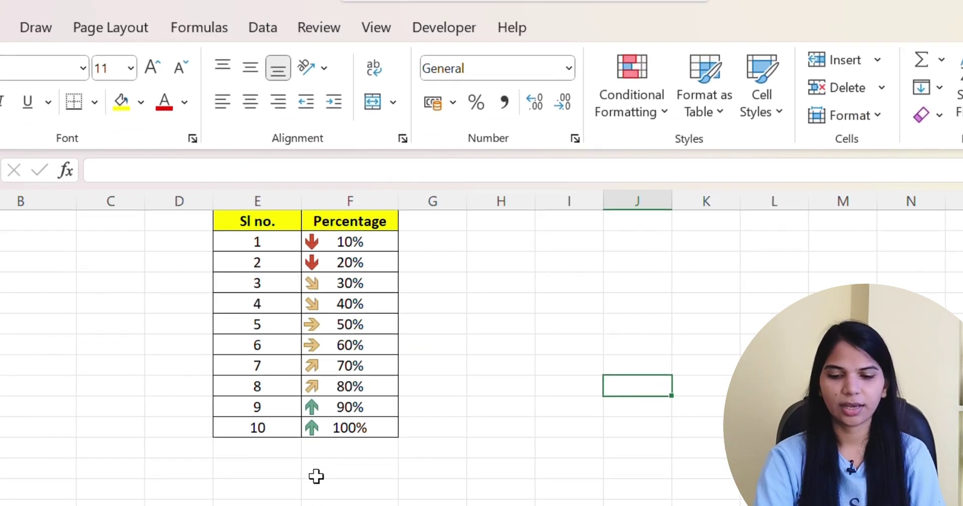
- Open Sheet3 and look over the State and City columns of the visited-places table
{"action": "left_click", "coordinate": [95, 409]}
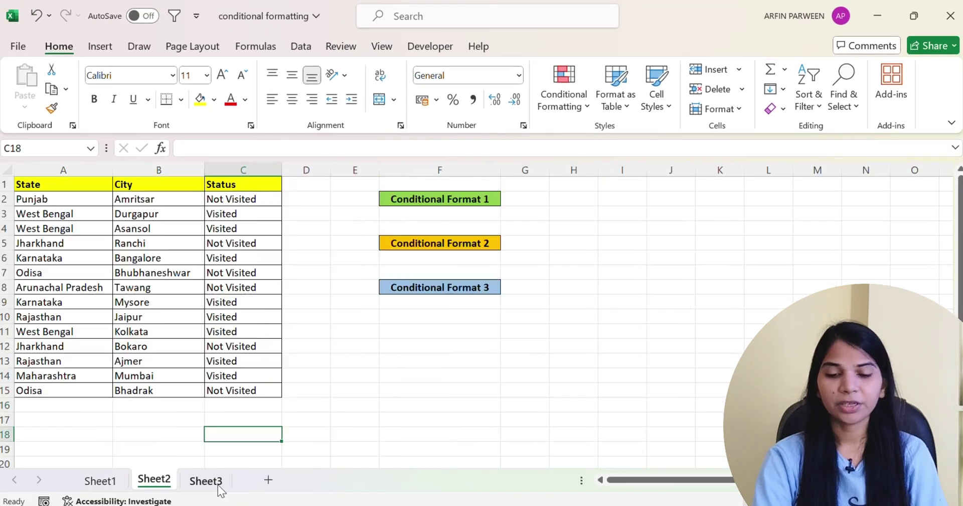
{"action": "left_click", "coordinate": [205, 480]}
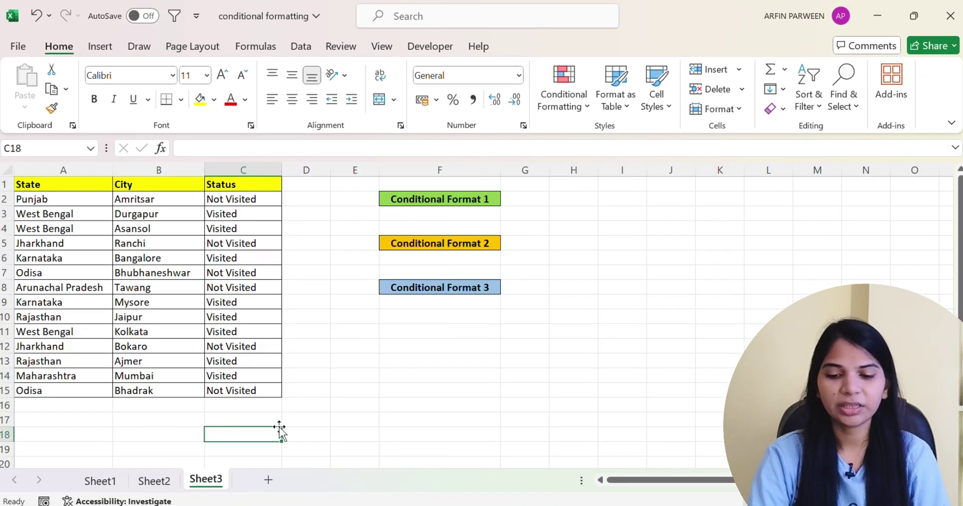
{"action": "left_click", "coordinate": [358, 359]}
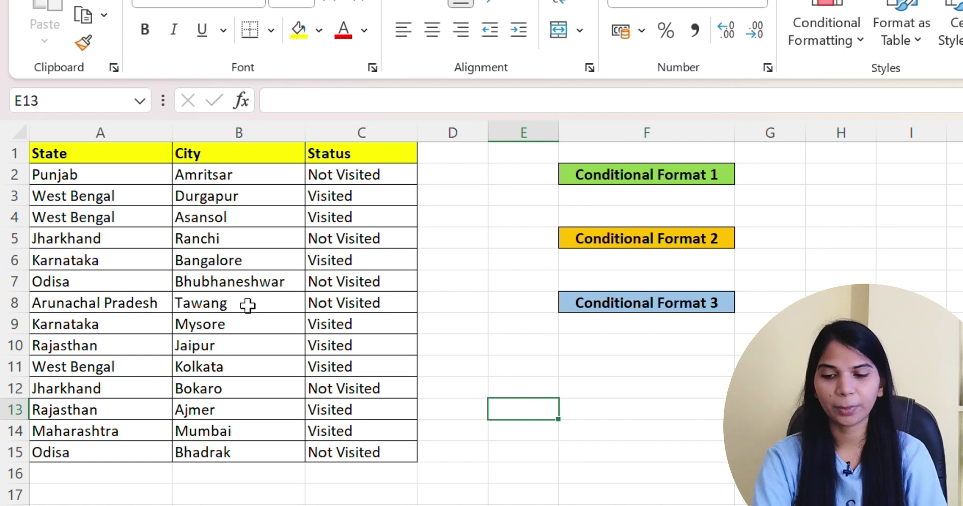
{"action": "left_click", "coordinate": [125, 153]}
{"action": "left_click", "coordinate": [222, 155]}
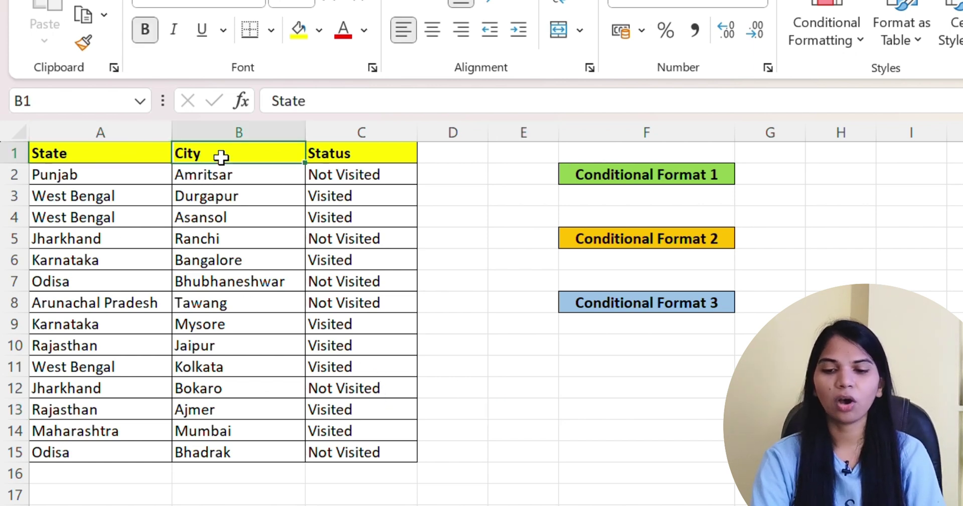
- Examine the Status column, the empty cell F3 under Conditional Format 1, and the West Bengal rows in the State column
{"action": "left_click", "coordinate": [360, 166]}
{"action": "left_click_drag", "start_coordinate": [108, 155], "coordinate": [375, 346]}
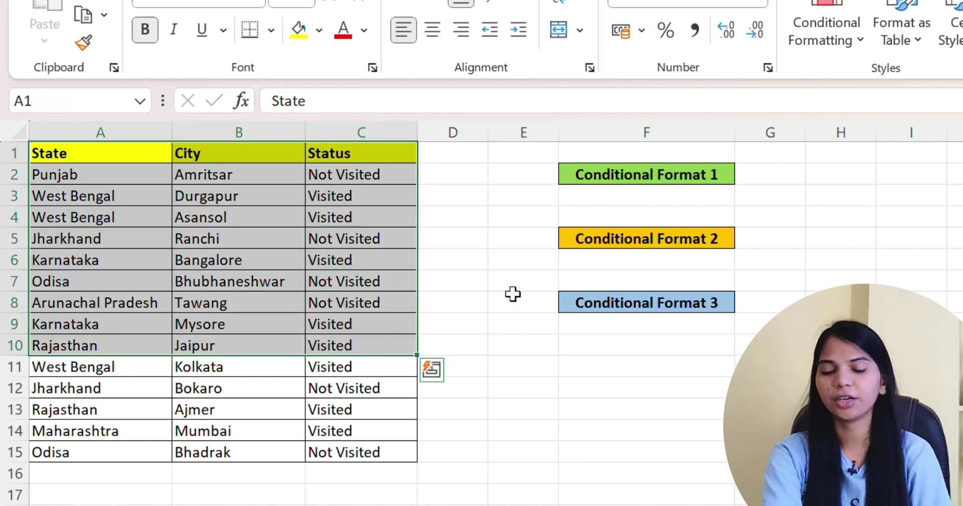
{"action": "left_click", "coordinate": [476, 300]}
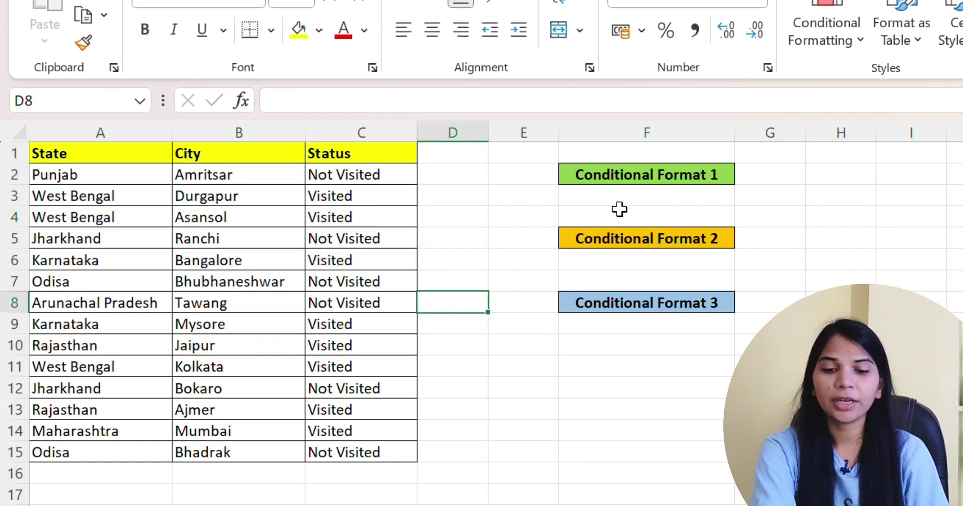
{"action": "left_click", "coordinate": [634, 192]}
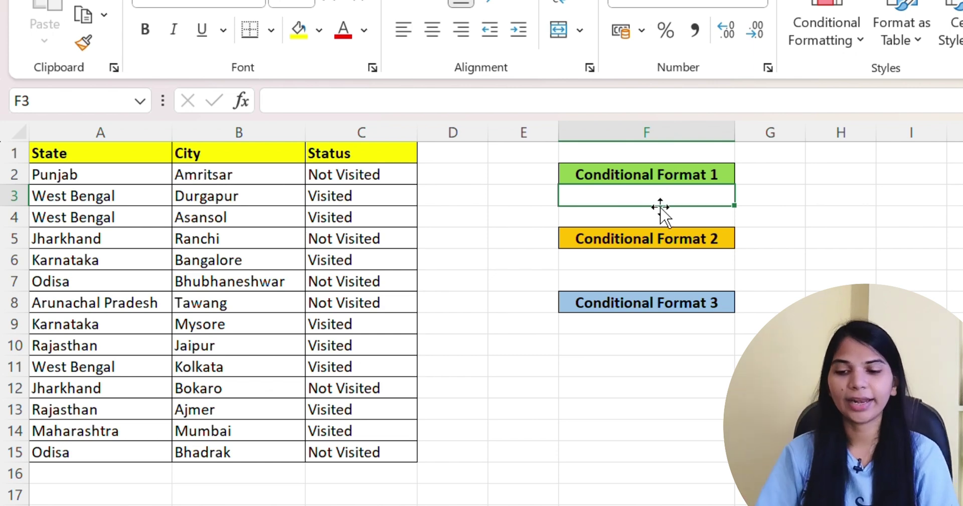
{"action": "left_click", "coordinate": [72, 200]}
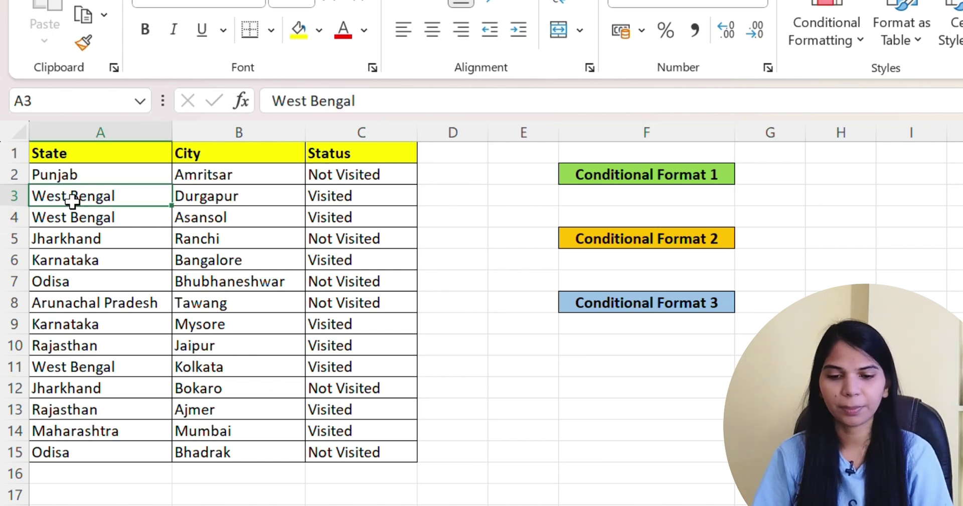
{"action": "left_click", "coordinate": [645, 199]}
{"action": "left_click", "coordinate": [88, 194]}
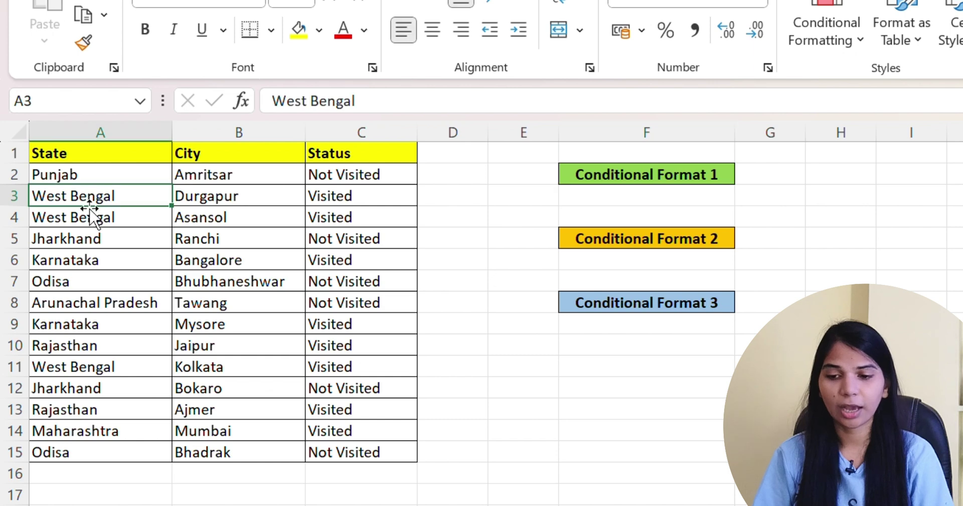
{"action": "left_click", "coordinate": [90, 216]}
{"action": "left_click", "coordinate": [99, 362]}
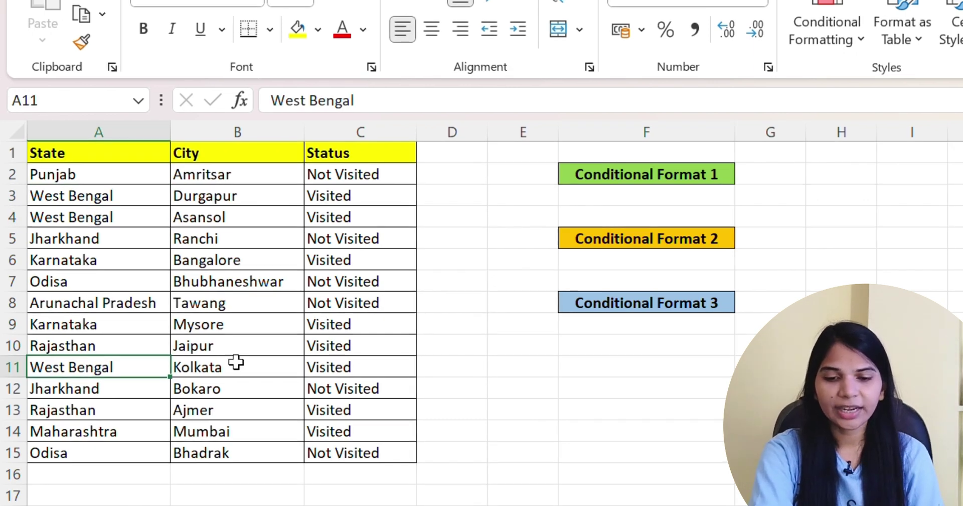
- Add a data validation list to F3 under Conditional Format 1, using the State values in A2:A15 as its source
{"action": "left_click", "coordinate": [630, 197]}
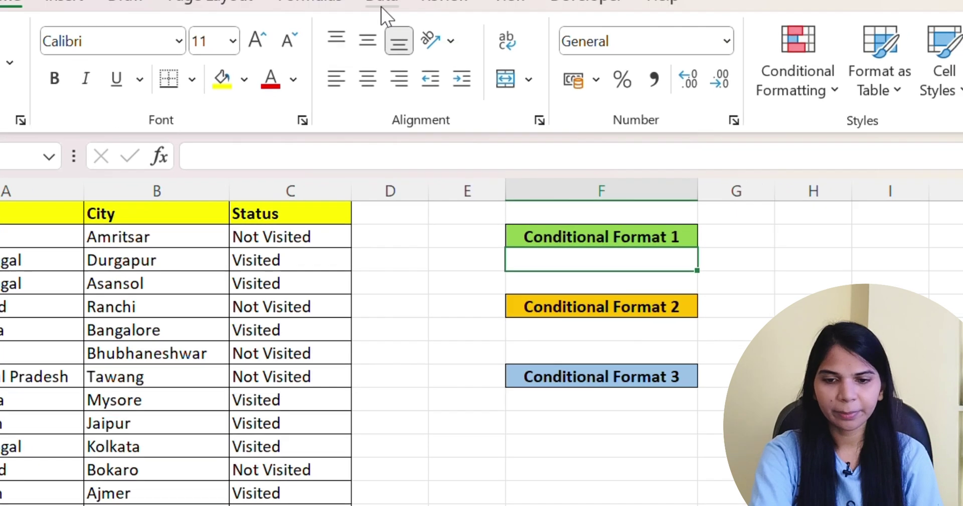
{"action": "left_click", "coordinate": [383, 12]}
{"action": "left_click", "coordinate": [841, 209]}
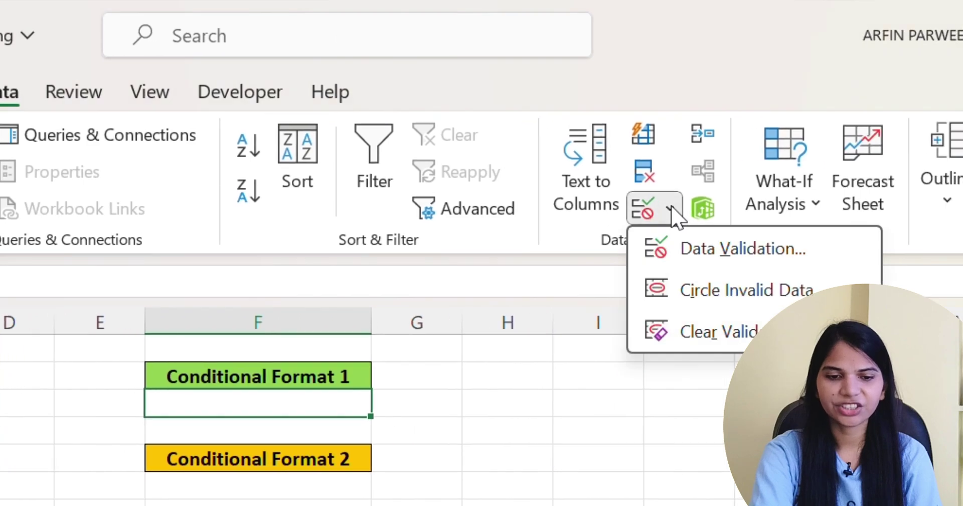
{"action": "left_click", "coordinate": [856, 245]}
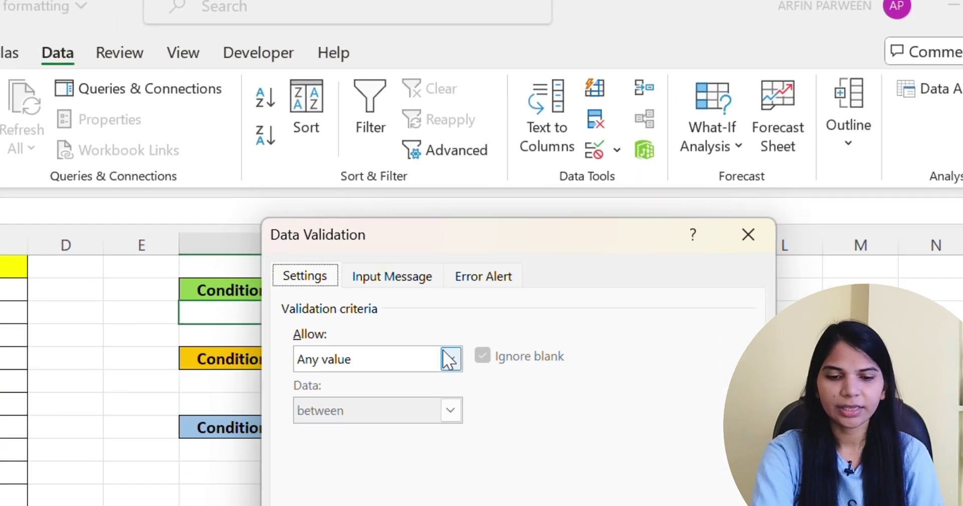
{"action": "left_click", "coordinate": [470, 458]}
{"action": "left_click", "coordinate": [336, 337]}
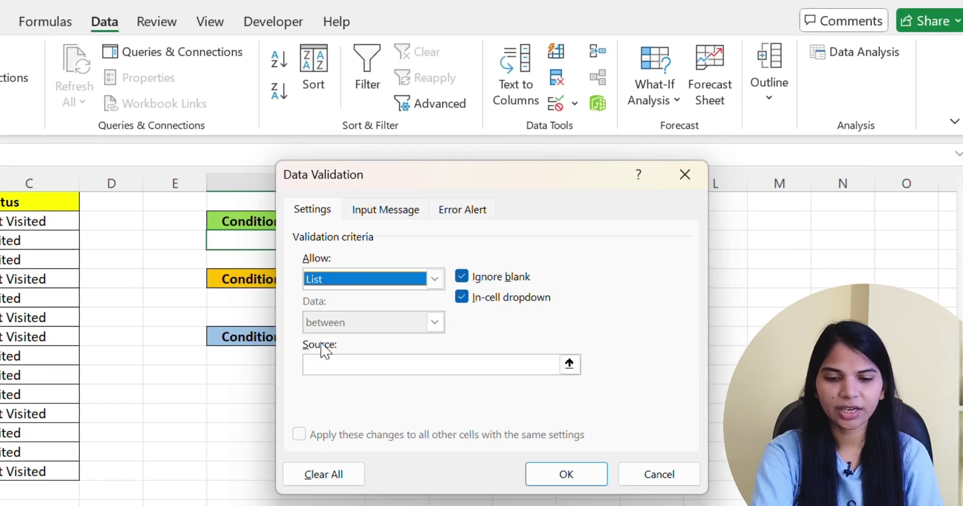
{"action": "left_click", "coordinate": [350, 363]}
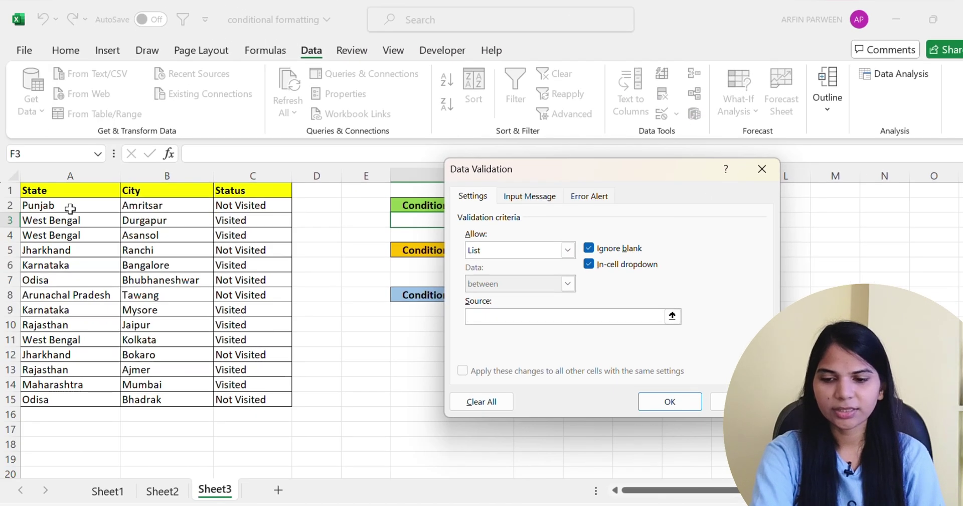
{"action": "left_click_drag", "start_coordinate": [69, 205], "coordinate": [67, 398]}
{"action": "left_click", "coordinate": [680, 404]}
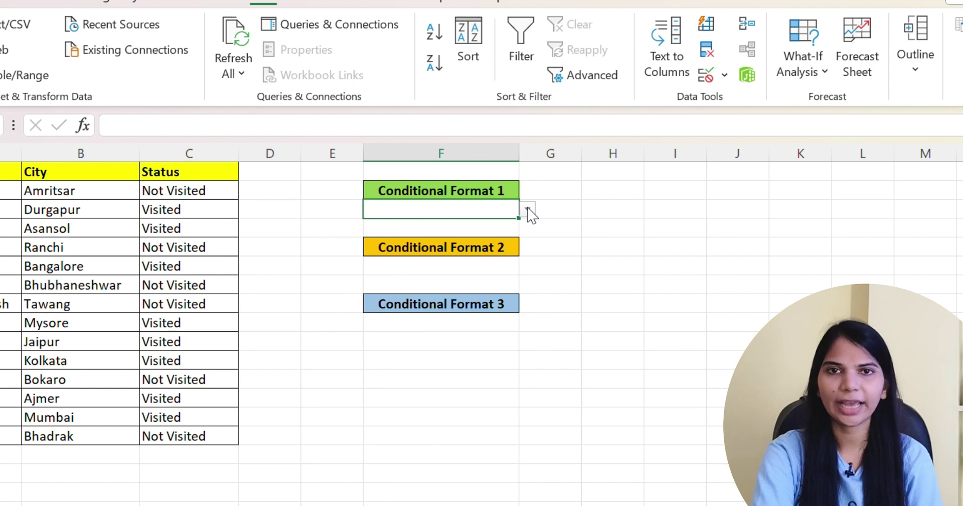
- Test the drop-down list in F3 by choosing Karnataka and then Arunachal Pradesh
{"action": "left_click", "coordinate": [527, 207]}
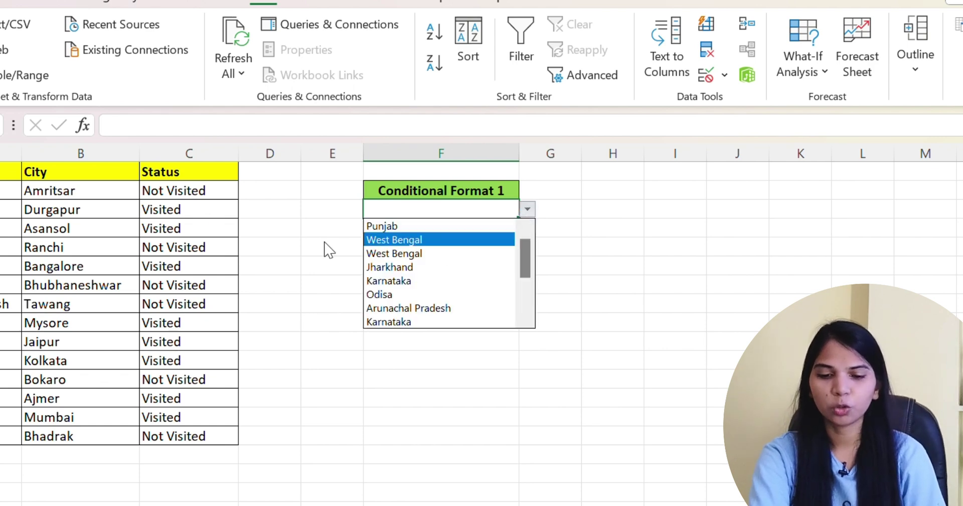
{"action": "left_click", "coordinate": [413, 281]}
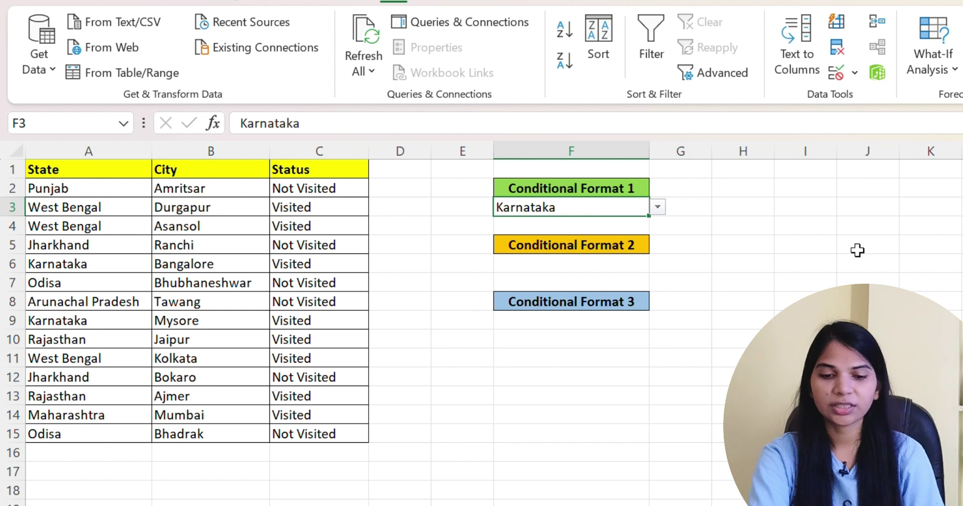
{"action": "left_click", "coordinate": [657, 208]}
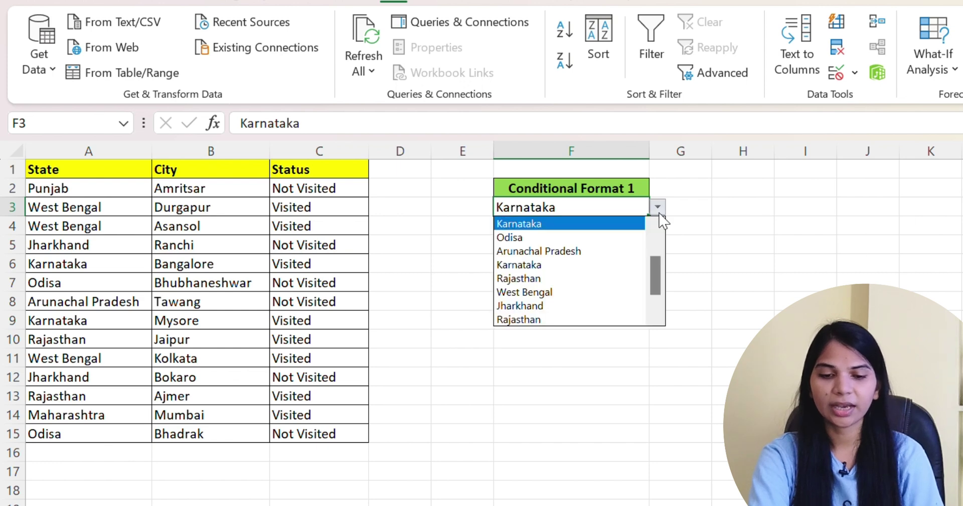
{"action": "left_click", "coordinate": [596, 253]}
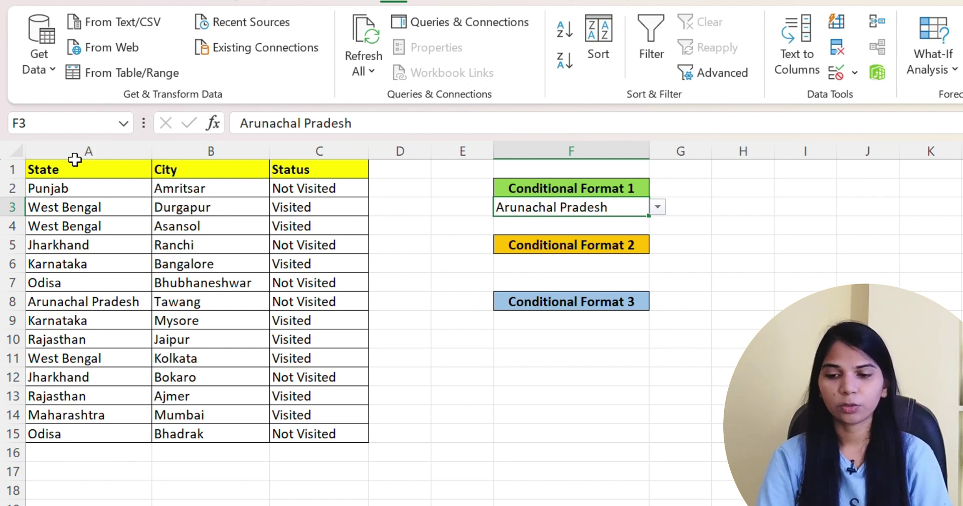
- Create a formula-based conditional formatting rule for the State values in A2:A15 with the formula =$A2=$F$3
{"action": "left_click_drag", "start_coordinate": [74, 188], "coordinate": [82, 430]}
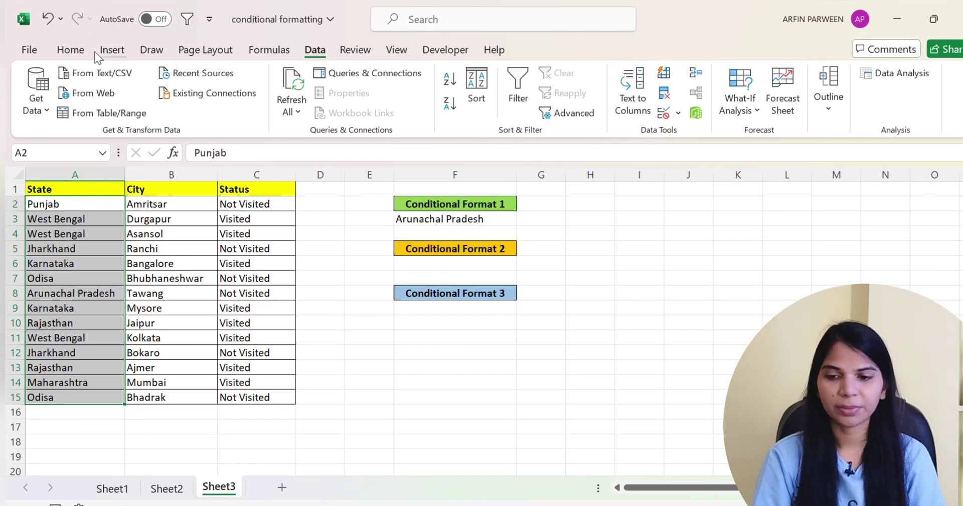
{"action": "left_click", "coordinate": [70, 49]}
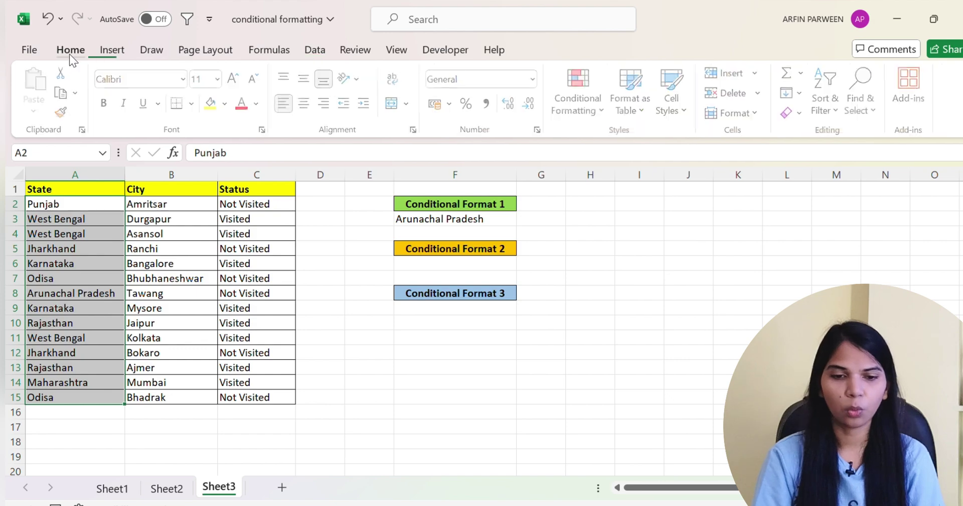
{"action": "left_click", "coordinate": [585, 104]}
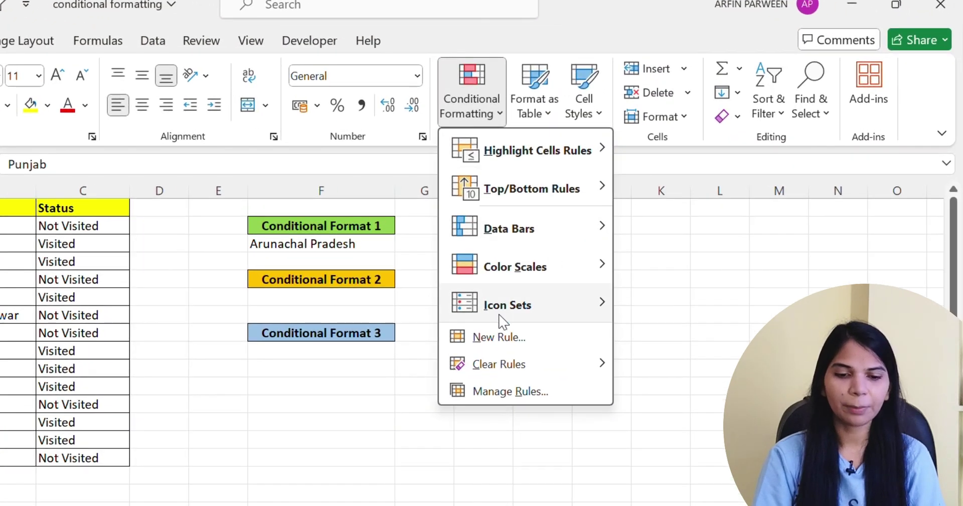
{"action": "left_click", "coordinate": [490, 339]}
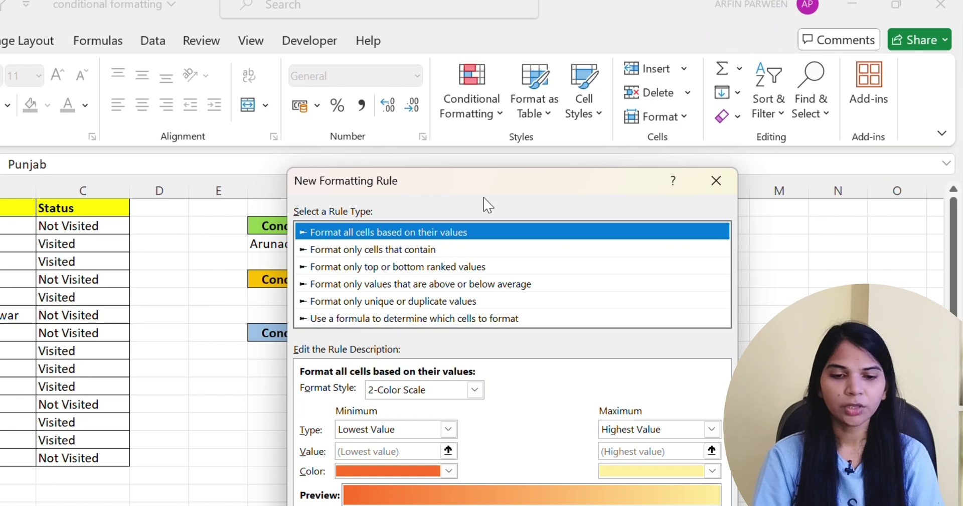
{"action": "left_click_drag", "start_coordinate": [486, 181], "coordinate": [378, 114]}
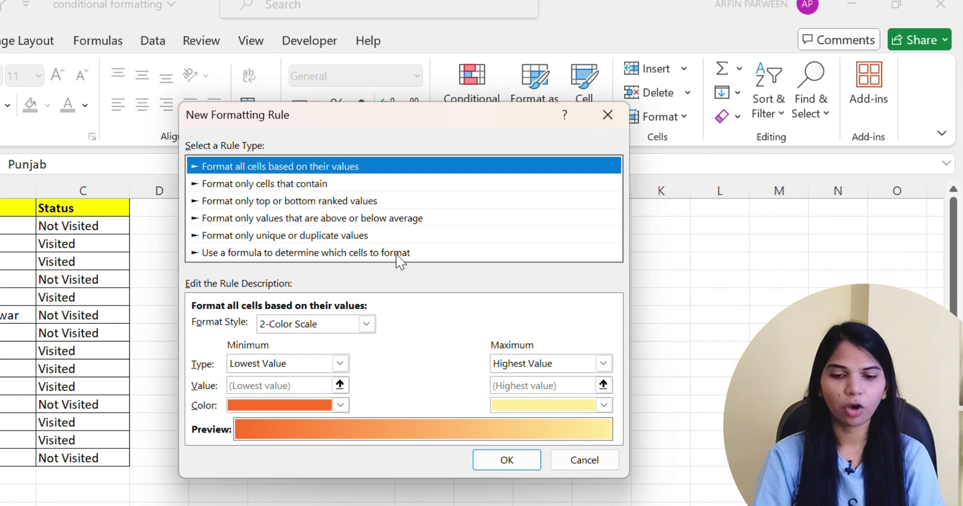
{"action": "left_click", "coordinate": [342, 255]}
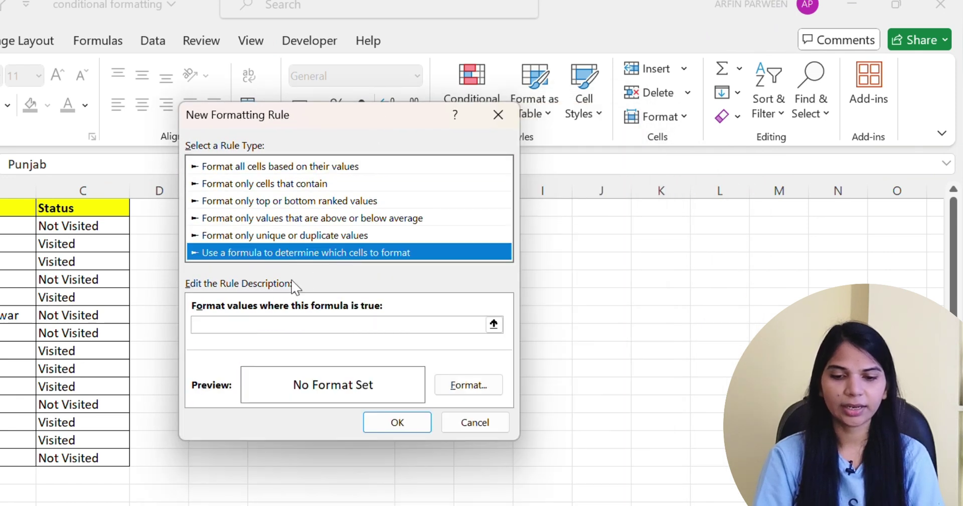
{"action": "left_click", "coordinate": [281, 325]}
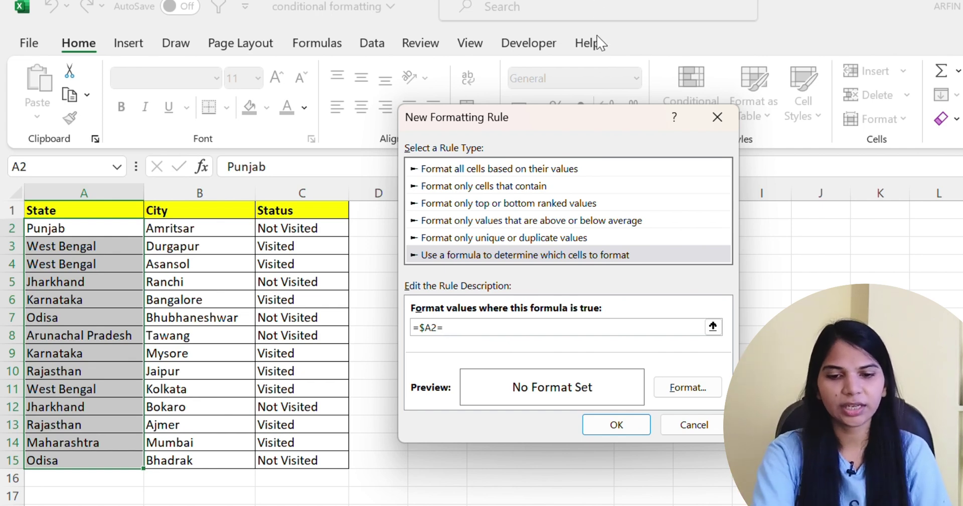
{"action": "left_click_drag", "start_coordinate": [556, 139], "coordinate": [843, 67]}
{"action": "left_click", "coordinate": [516, 246]}
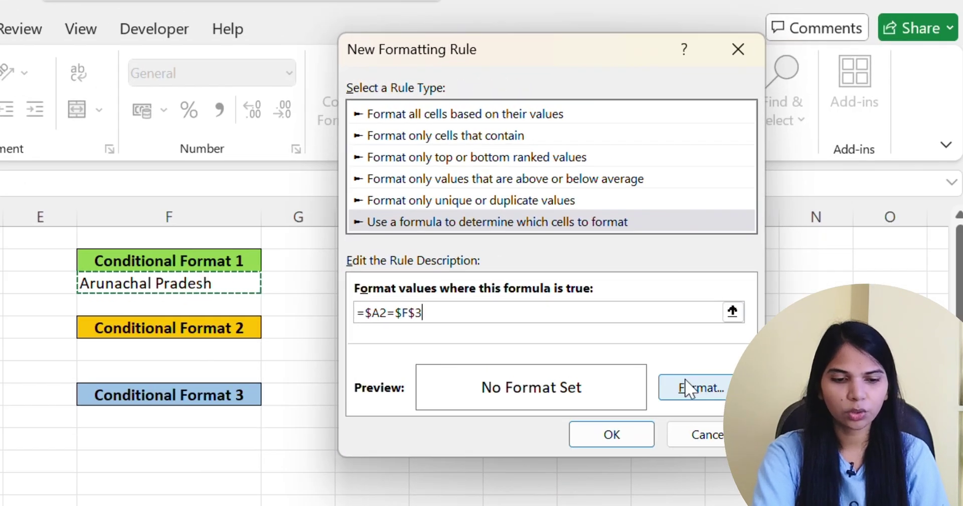
- Give the new formatting rule a green background fill and apply it to the State values
{"action": "left_click", "coordinate": [690, 389]}
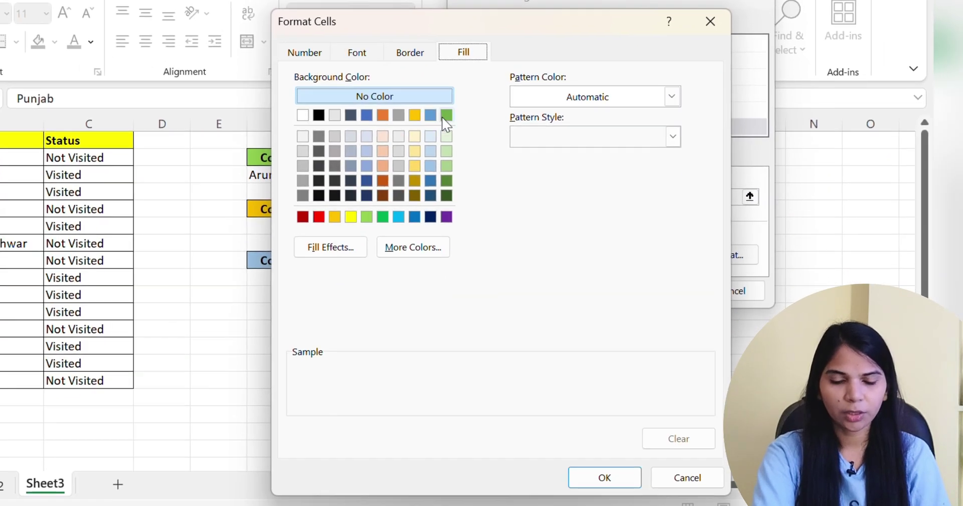
{"action": "left_click", "coordinate": [447, 116]}
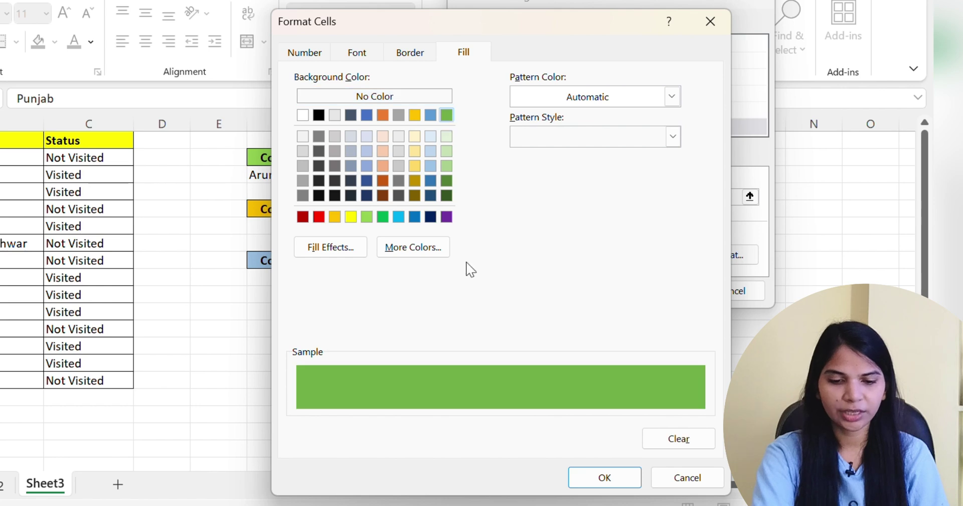
{"action": "left_click", "coordinate": [605, 475]}
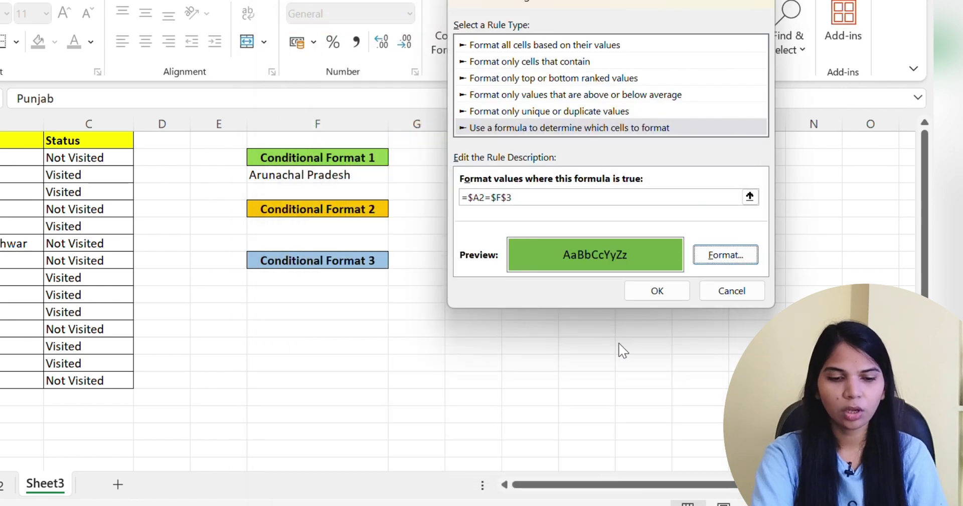
{"action": "left_click", "coordinate": [654, 291]}
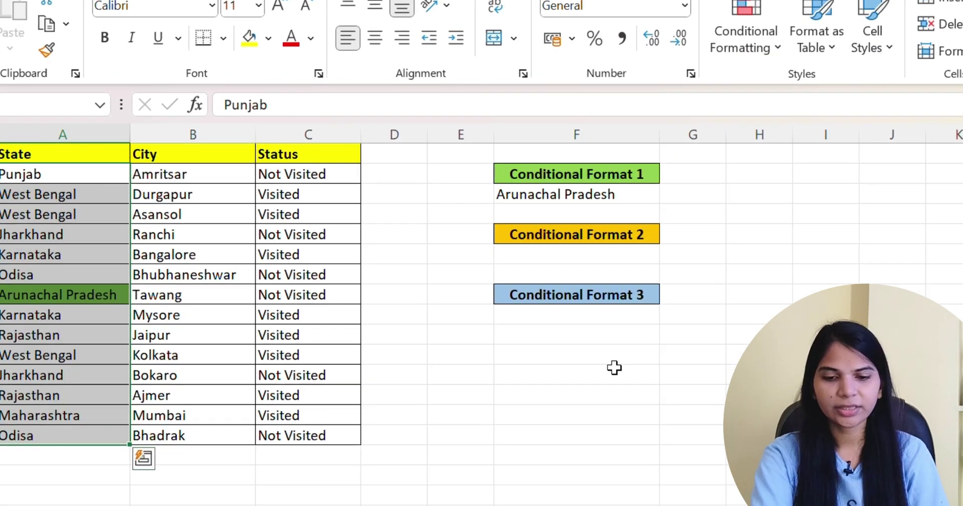
- Test the state highlighting by choosing Karnataka and then West Bengal from the list in F3
{"action": "left_click", "coordinate": [317, 328]}
{"action": "left_click", "coordinate": [637, 202]}
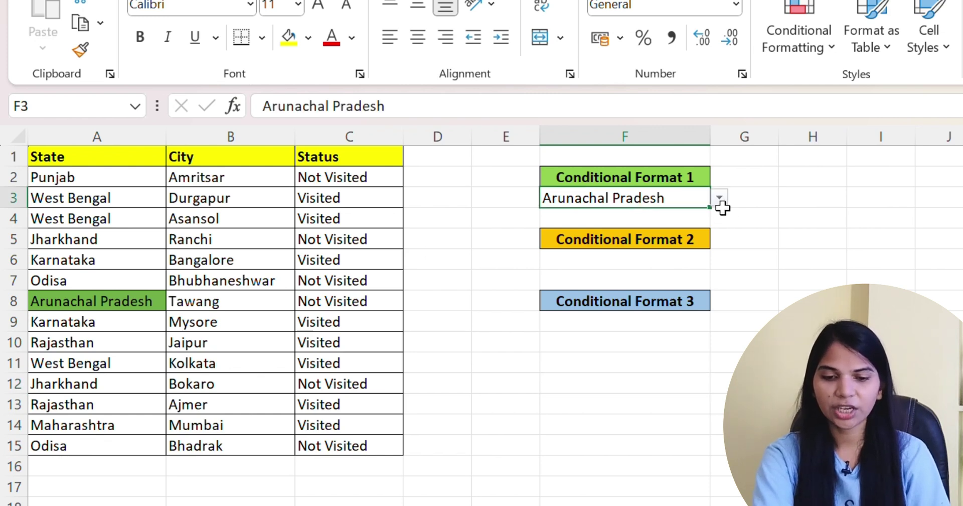
{"action": "left_click", "coordinate": [721, 200]}
{"action": "left_click", "coordinate": [625, 232]}
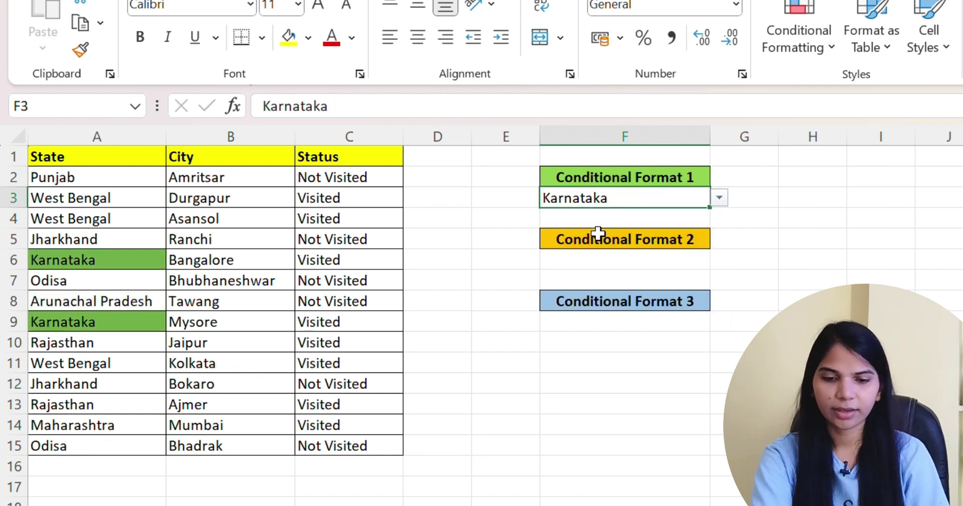
{"action": "left_click", "coordinate": [722, 200]}
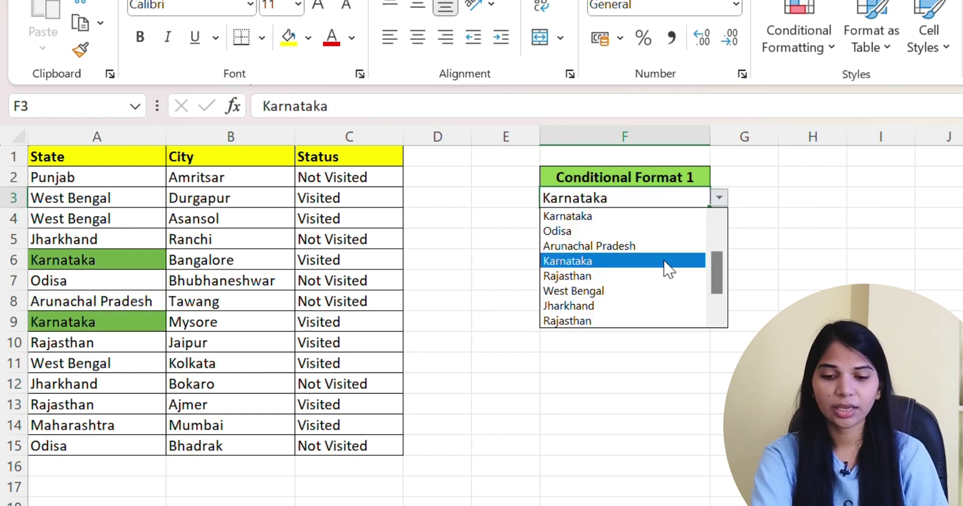
{"action": "left_click", "coordinate": [616, 294]}
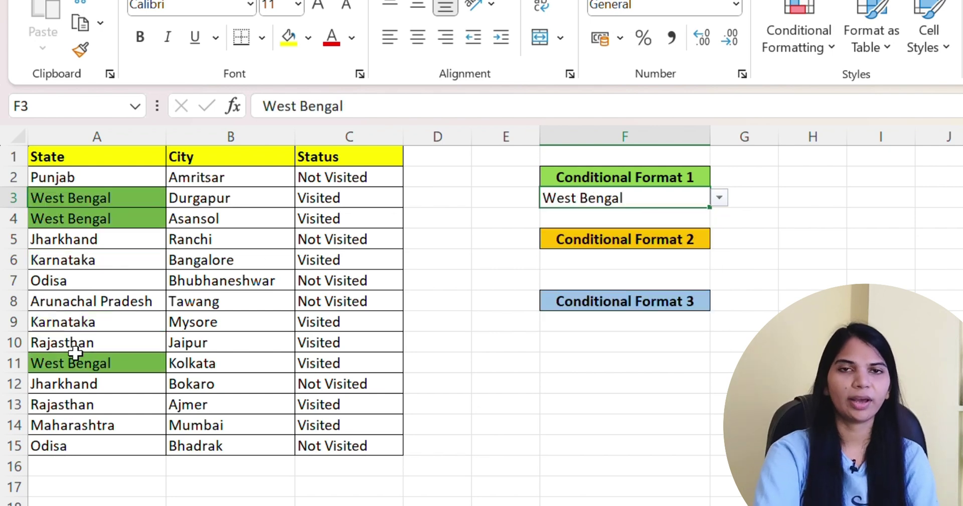
{"action": "left_click", "coordinate": [463, 278]}
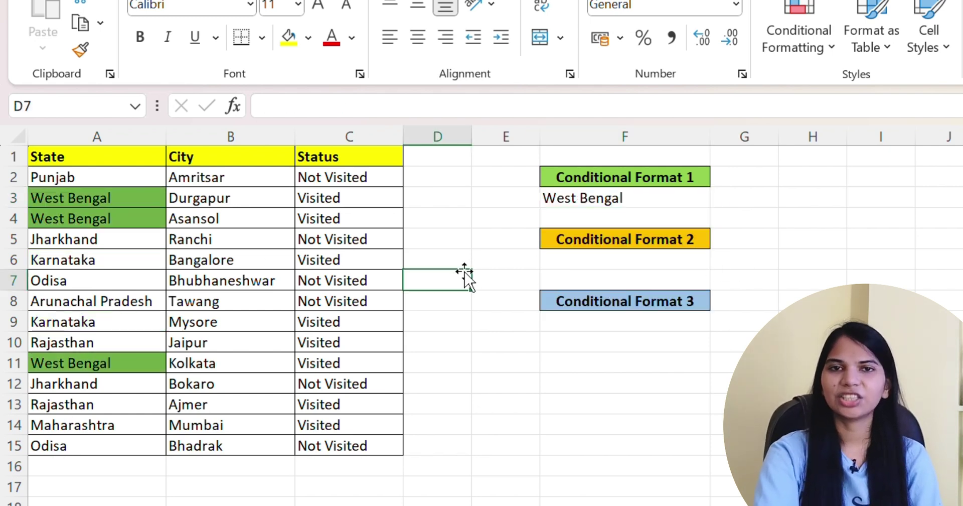
- Copy the state drop-down cell F3 into F6 under the Conditional Format 2 heading
{"action": "left_click", "coordinate": [631, 201]}
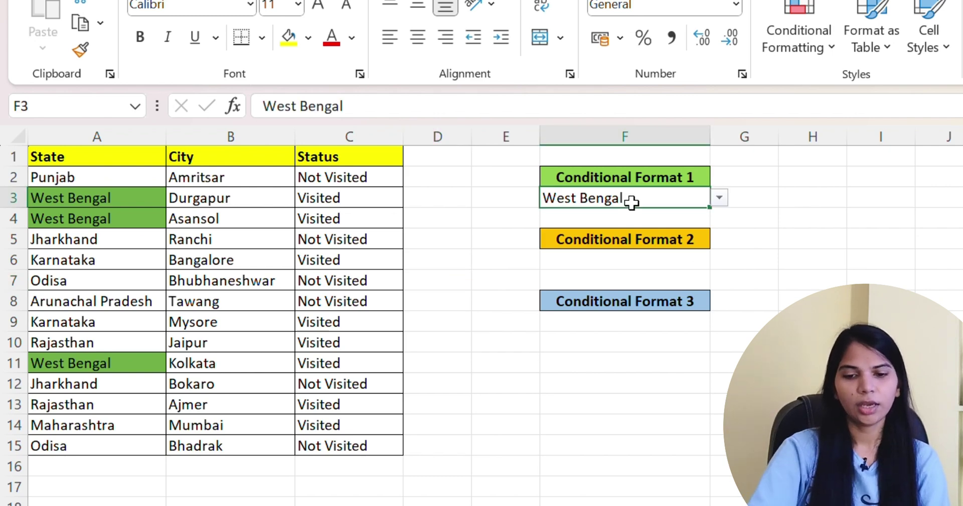
{"action": "key", "text": "ctrl+c"}
{"action": "left_click", "coordinate": [636, 258]}
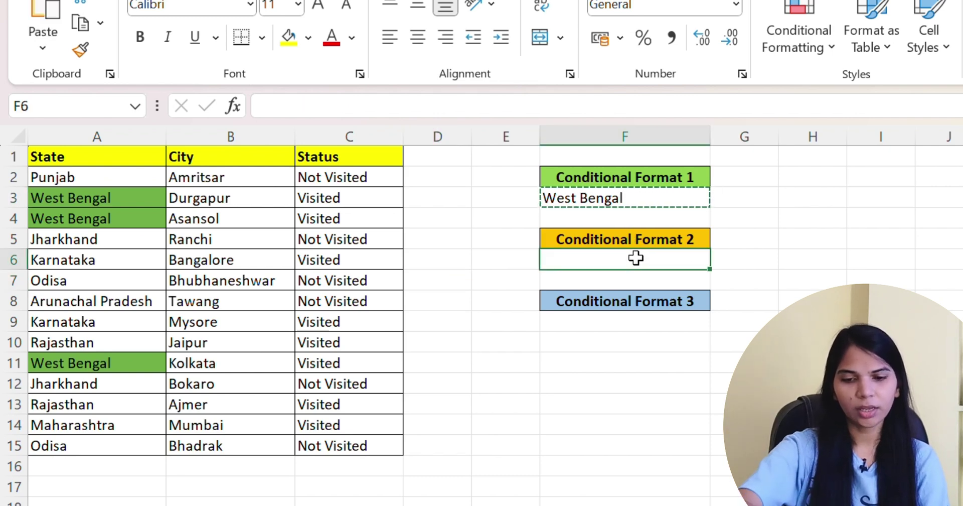
{"action": "key", "text": "ctrl+v"}
{"action": "left_click", "coordinate": [494, 241]}
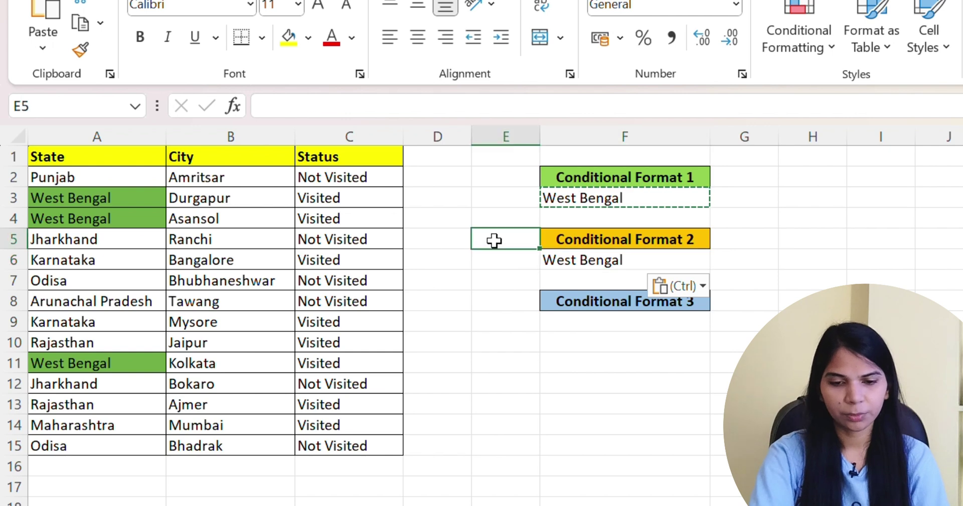
- Clear the state selected in F3 under the Conditional Format 1 heading
{"action": "left_click", "coordinate": [649, 201]}
{"action": "key", "text": "BackSpace"}
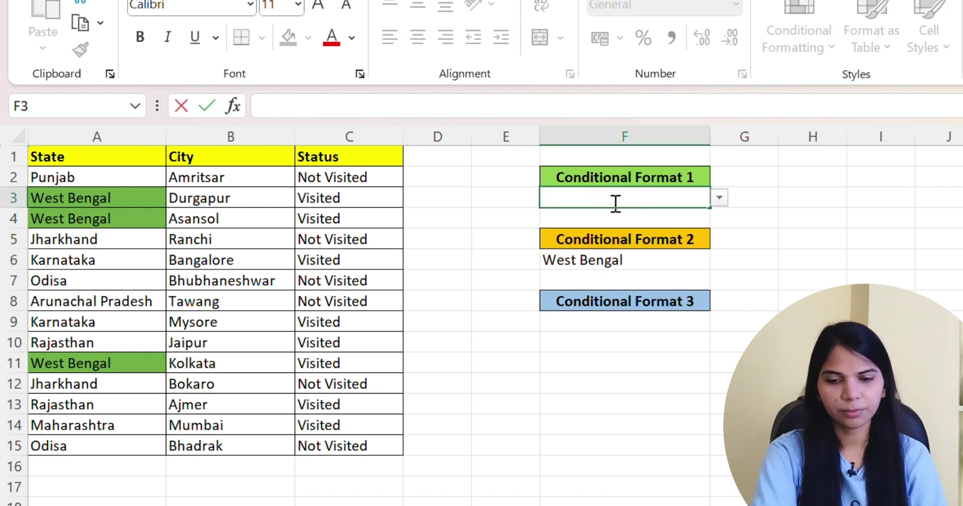
{"action": "left_click", "coordinate": [460, 184]}
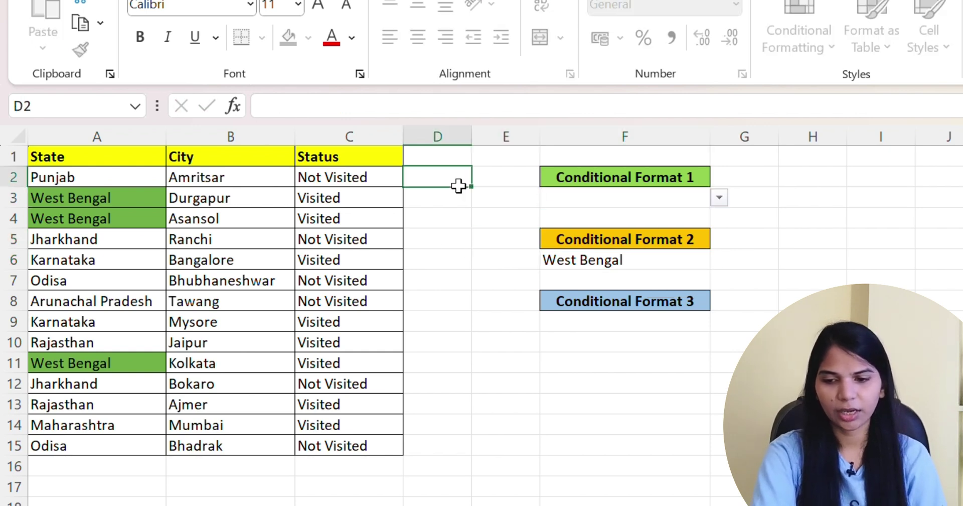
- Check the state options offered by the copied drop-down list in F6
{"action": "left_click", "coordinate": [621, 262]}
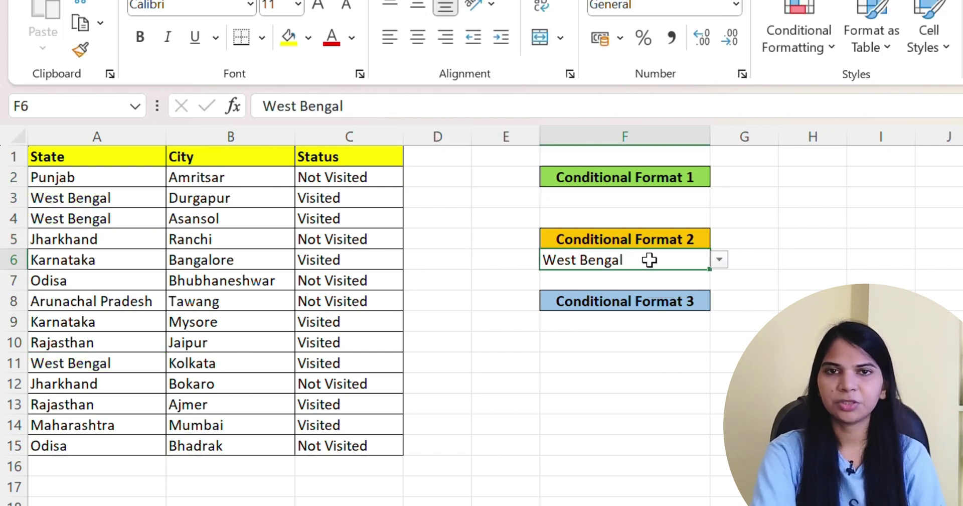
{"action": "left_click", "coordinate": [719, 259]}
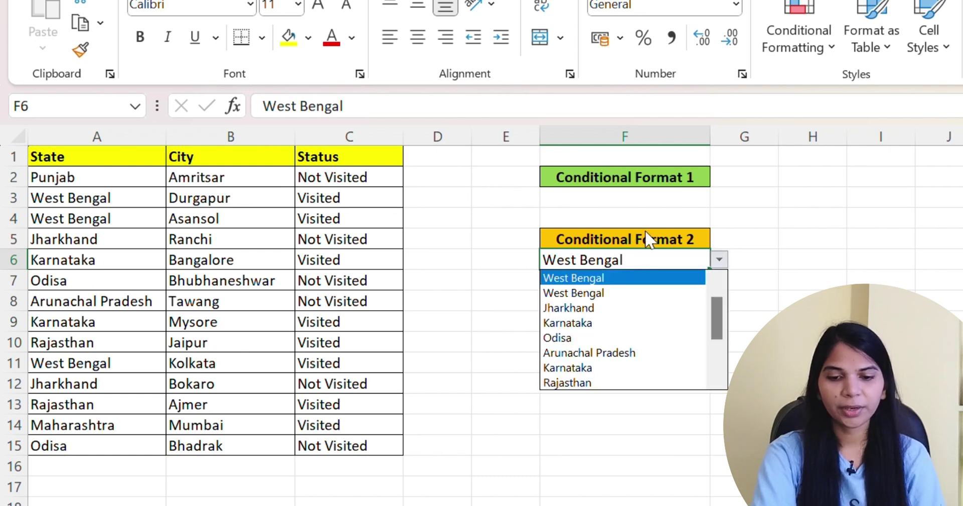
{"action": "left_click", "coordinate": [488, 245]}
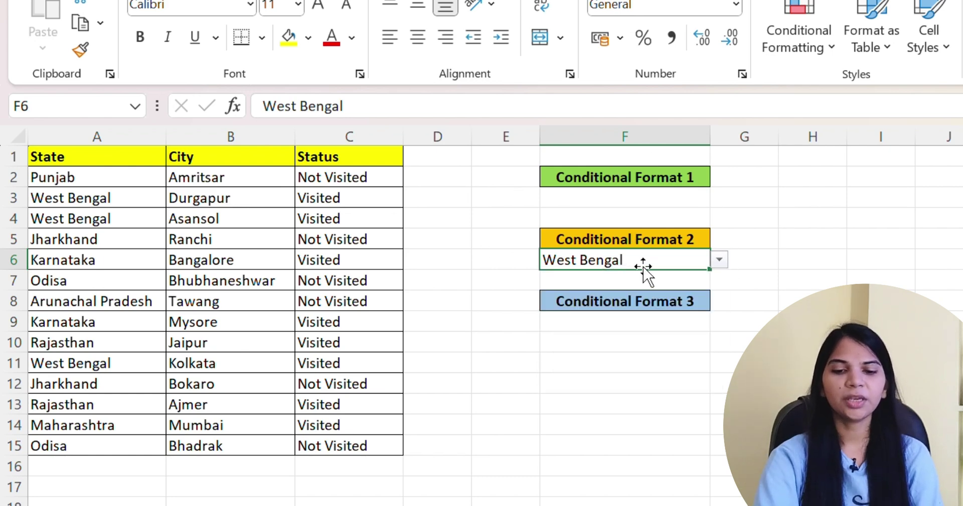
{"action": "left_click", "coordinate": [719, 259]}
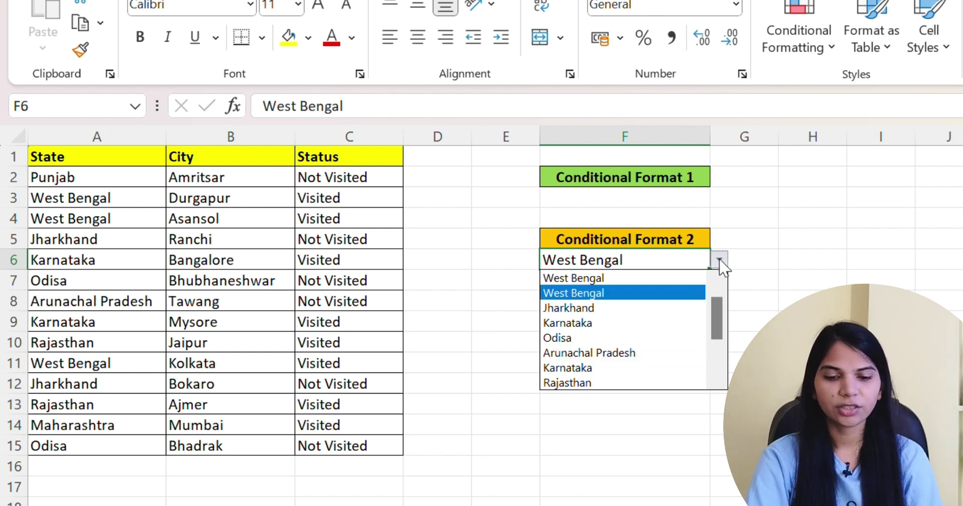
{"action": "key", "text": "Escape"}
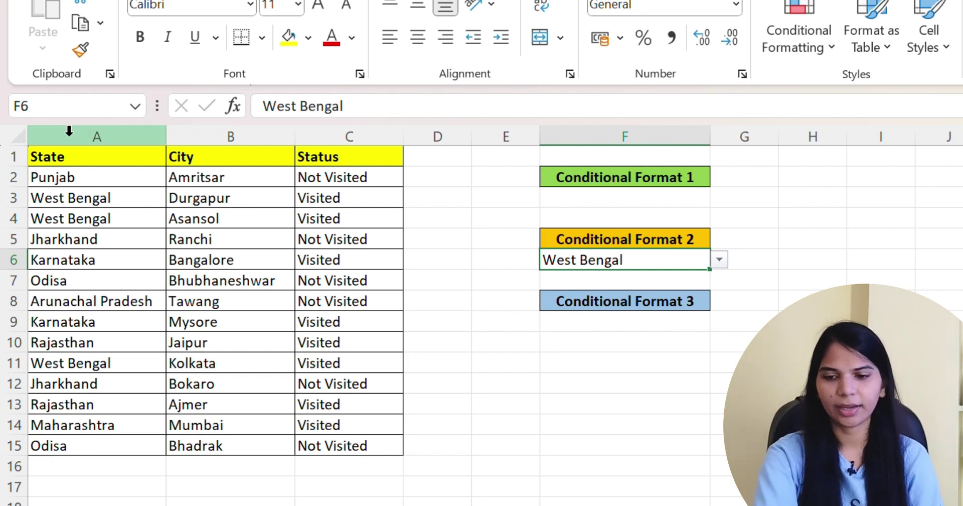
- Create a formula-based conditional formatting rule for the table rows in A2:C15 with the formula =$A2=$F$6
{"action": "left_click_drag", "start_coordinate": [68, 176], "coordinate": [365, 441]}
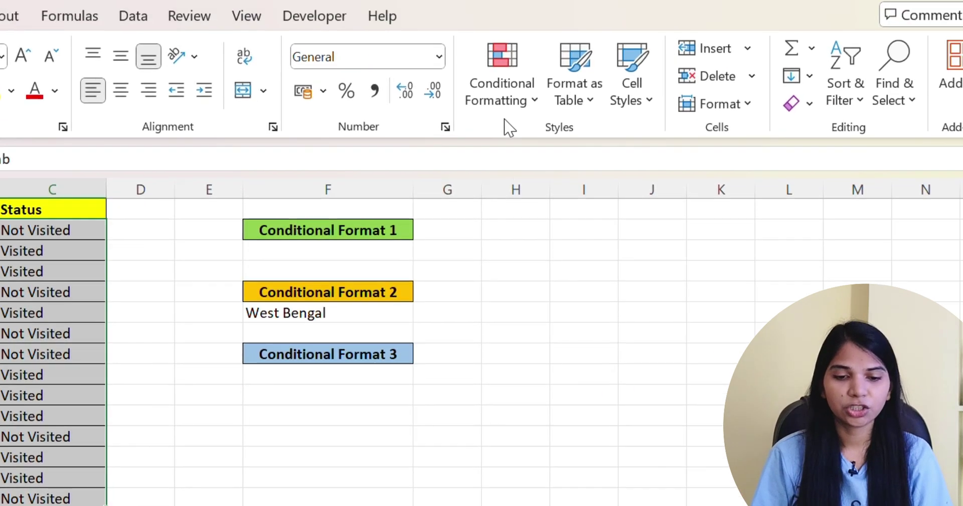
{"action": "left_click", "coordinate": [818, 25]}
{"action": "left_click", "coordinate": [470, 372]}
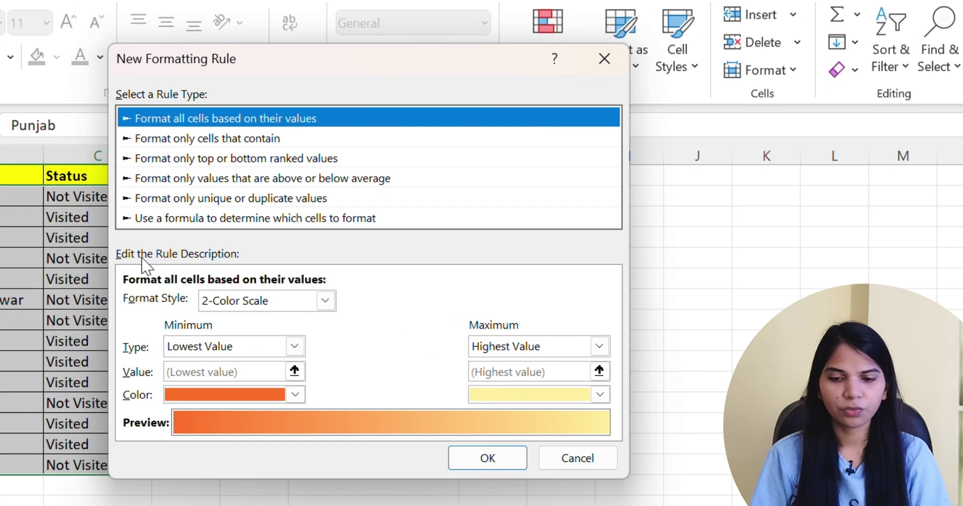
{"action": "left_click", "coordinate": [173, 221]}
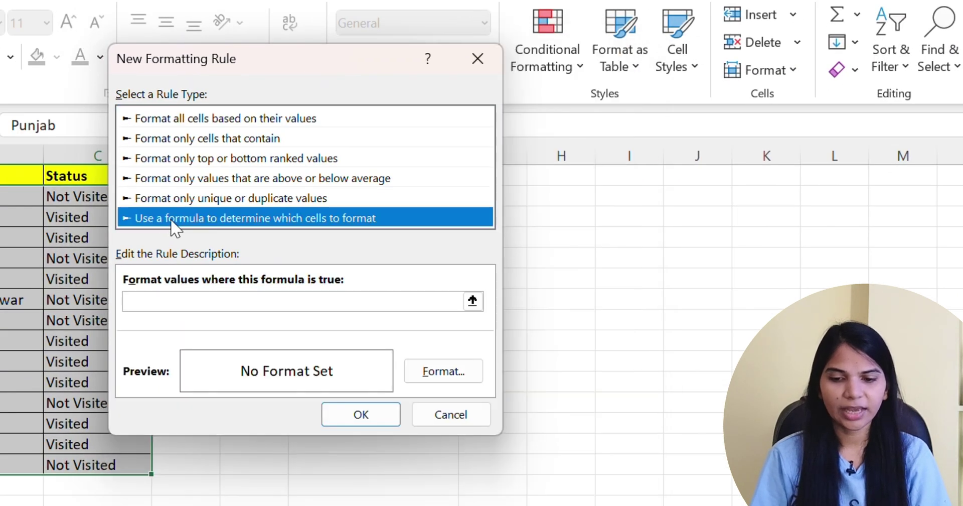
{"action": "left_click", "coordinate": [178, 302]}
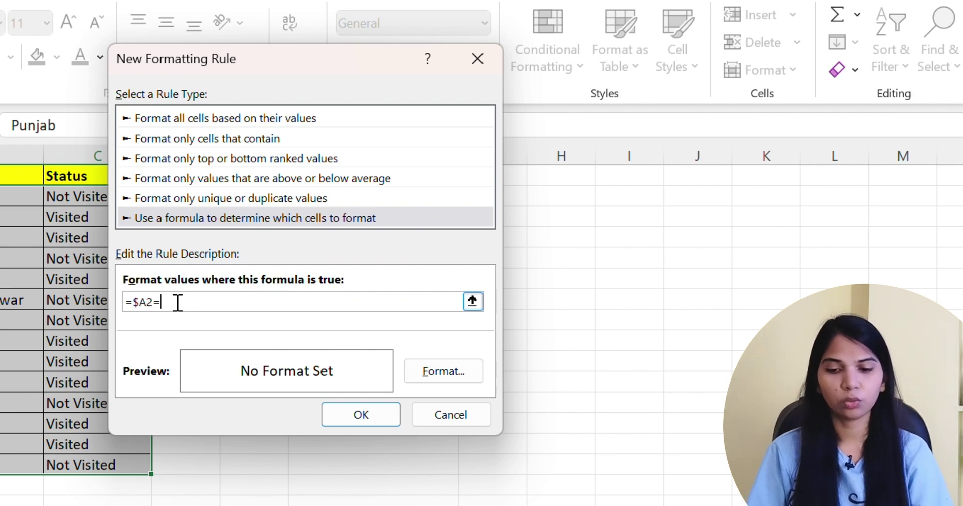
{"action": "left_click_drag", "start_coordinate": [291, 68], "coordinate": [640, 73]}
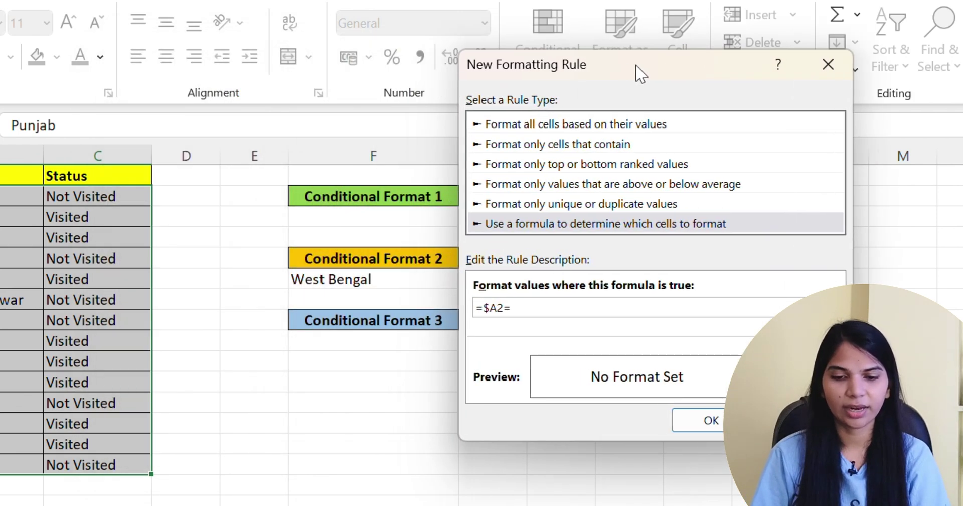
{"action": "left_click", "coordinate": [370, 279]}
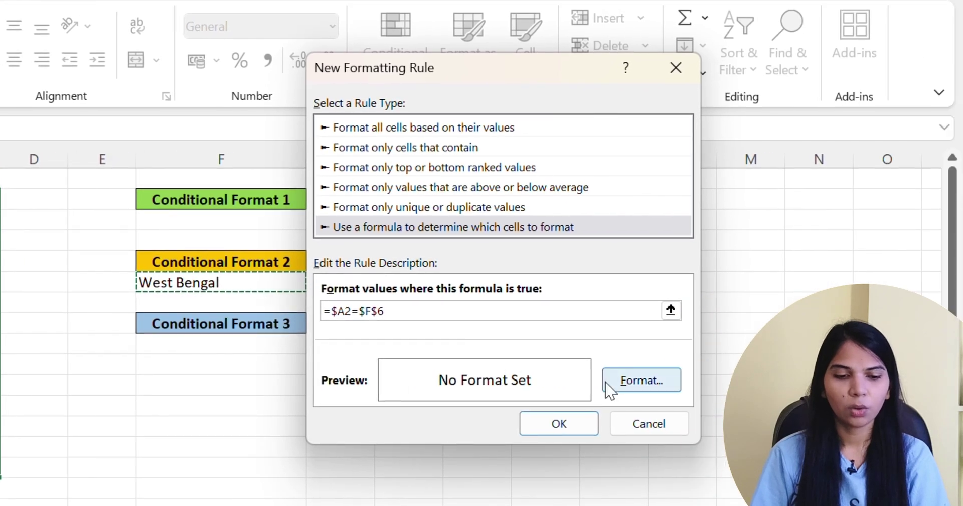
- Give the new row rule a gold background fill and apply it to the table
{"action": "left_click", "coordinate": [772, 380]}
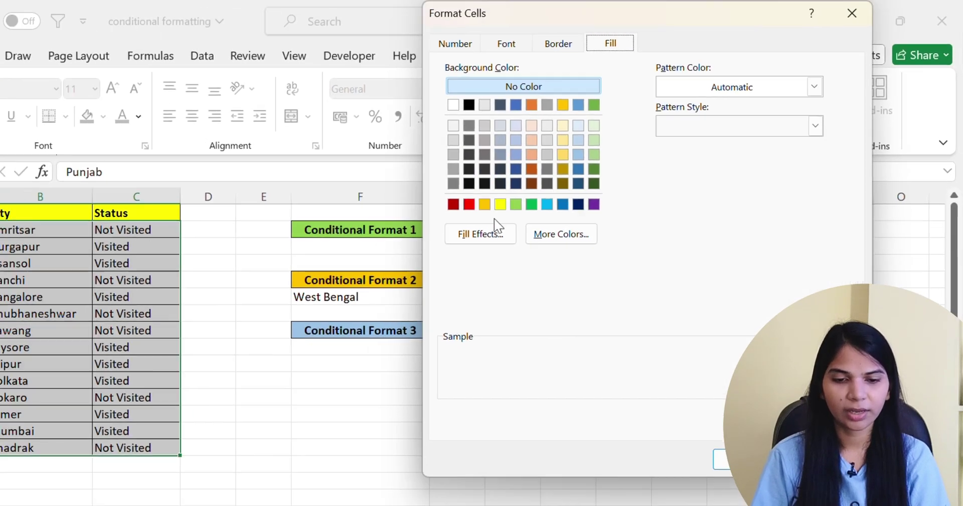
{"action": "left_click", "coordinate": [485, 203]}
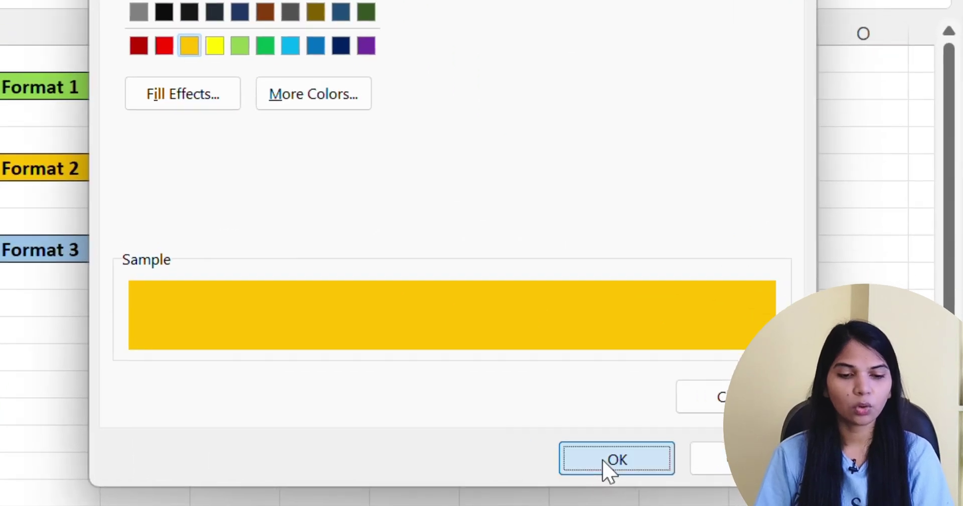
{"action": "left_click", "coordinate": [745, 459]}
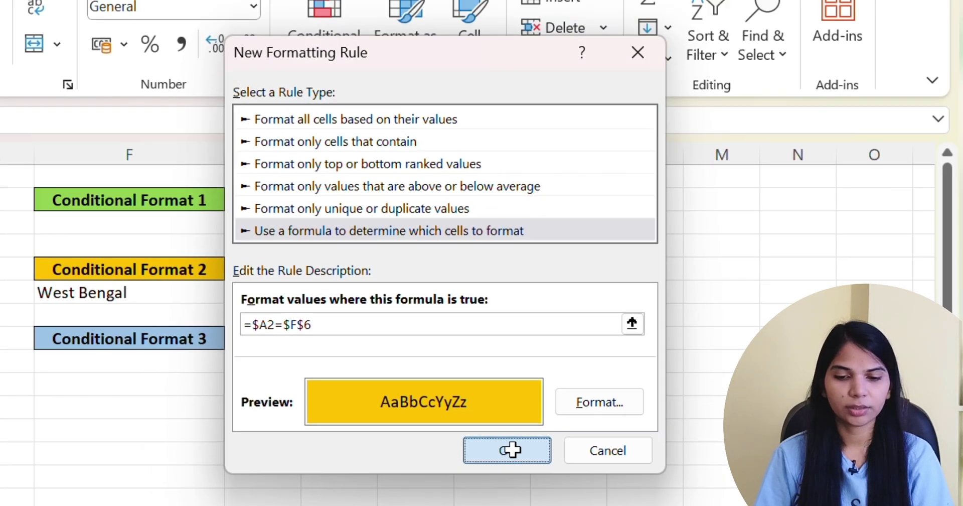
{"action": "left_click", "coordinate": [506, 450]}
{"action": "left_click", "coordinate": [166, 407]}
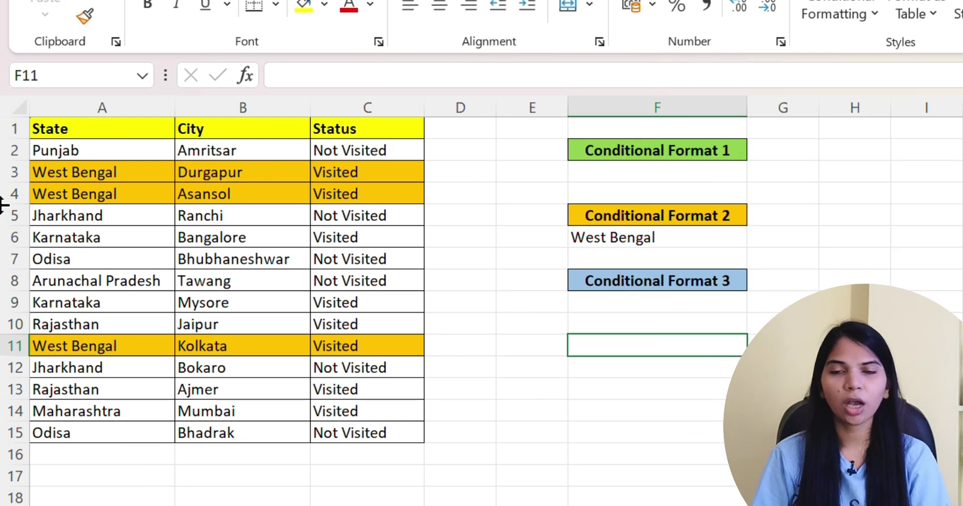
- Test the row highlighting by choosing Odisa from the list in F6, and clear F6 again
{"action": "left_click", "coordinate": [725, 238]}
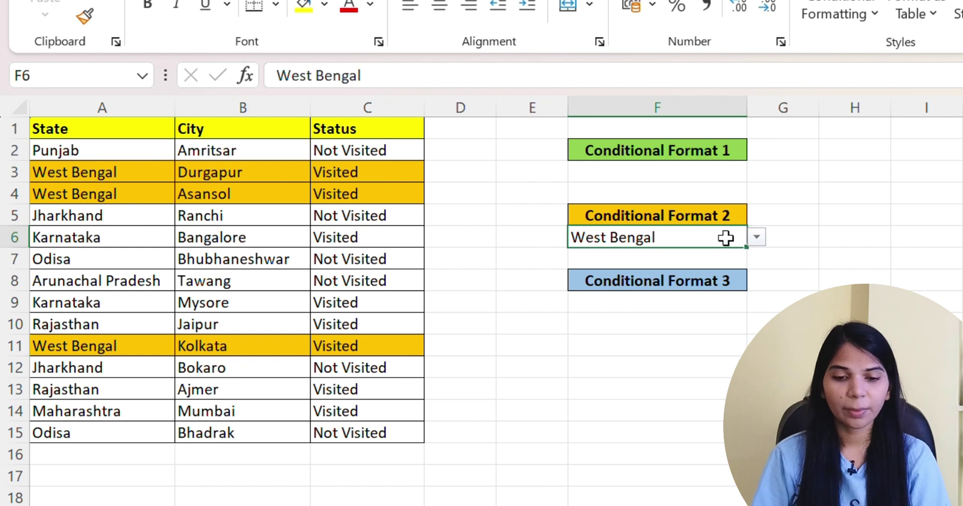
{"action": "left_click", "coordinate": [756, 238]}
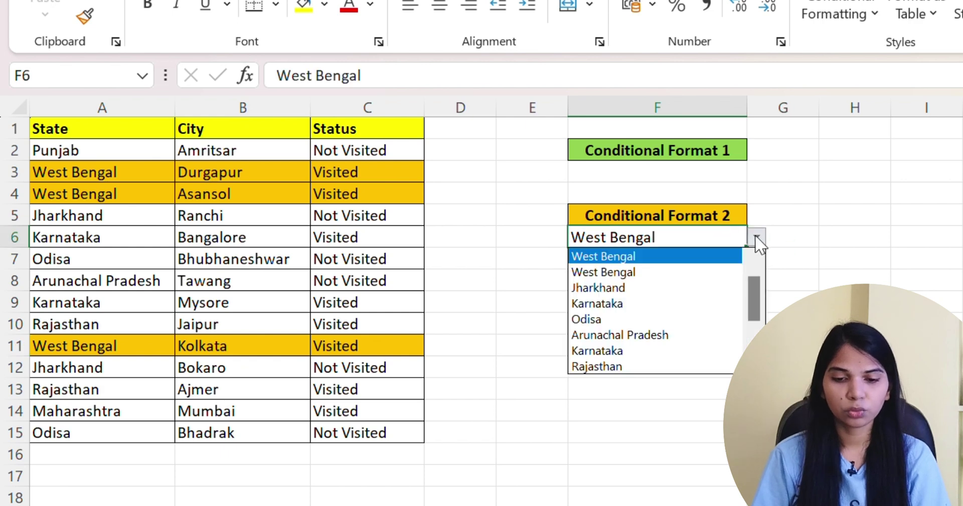
{"action": "left_click", "coordinate": [609, 320]}
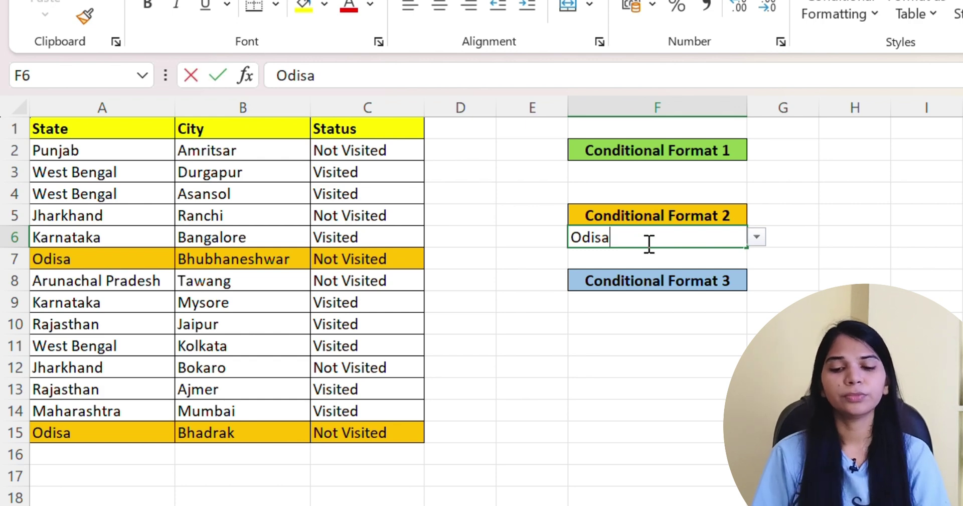
{"action": "key", "text": "BackSpace"}
{"action": "left_click", "coordinate": [547, 294]}
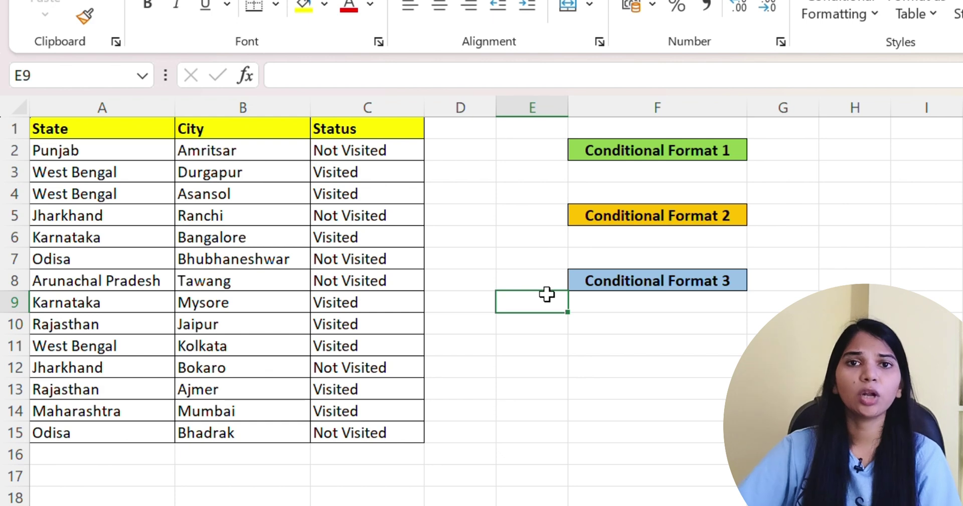
- Add a List data validation to F9 using the table headers =$A$1:$C$1 as its source
{"action": "left_click_drag", "start_coordinate": [65, 128], "coordinate": [336, 131]}
{"action": "left_click", "coordinate": [456, 199]}
{"action": "left_click", "coordinate": [591, 300]}
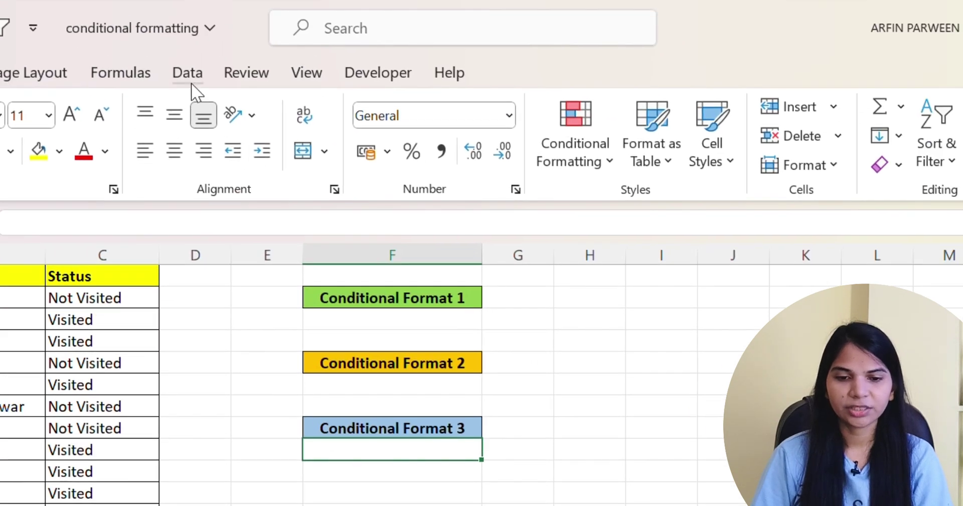
{"action": "left_click", "coordinate": [190, 75]}
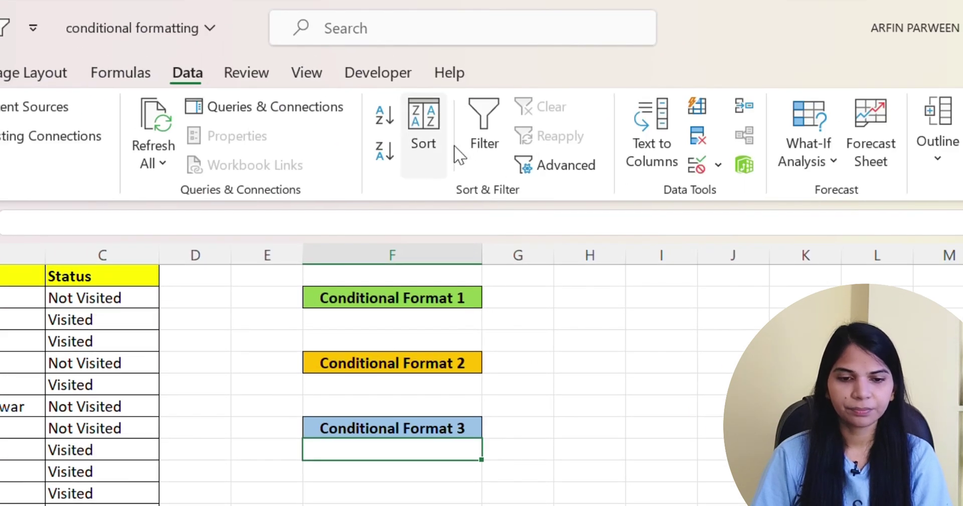
{"action": "left_click", "coordinate": [718, 164]}
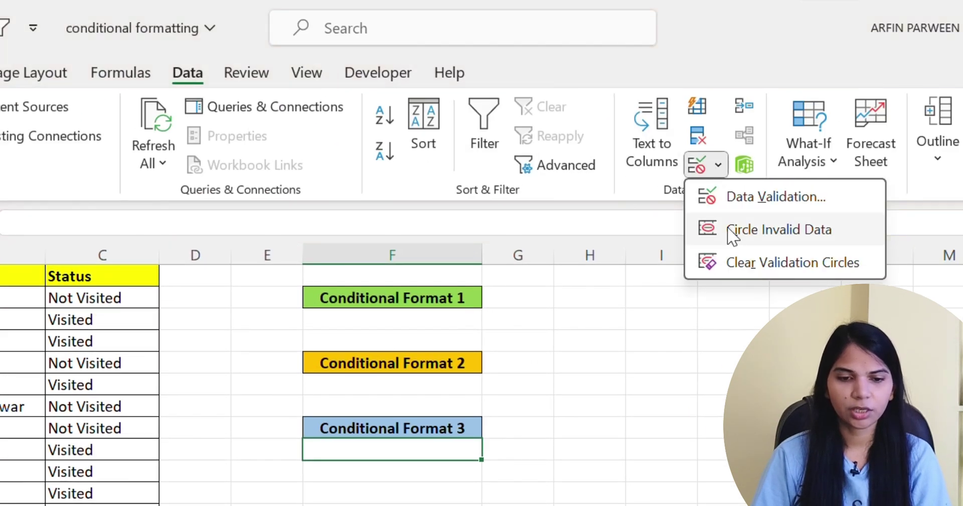
{"action": "left_click", "coordinate": [742, 201]}
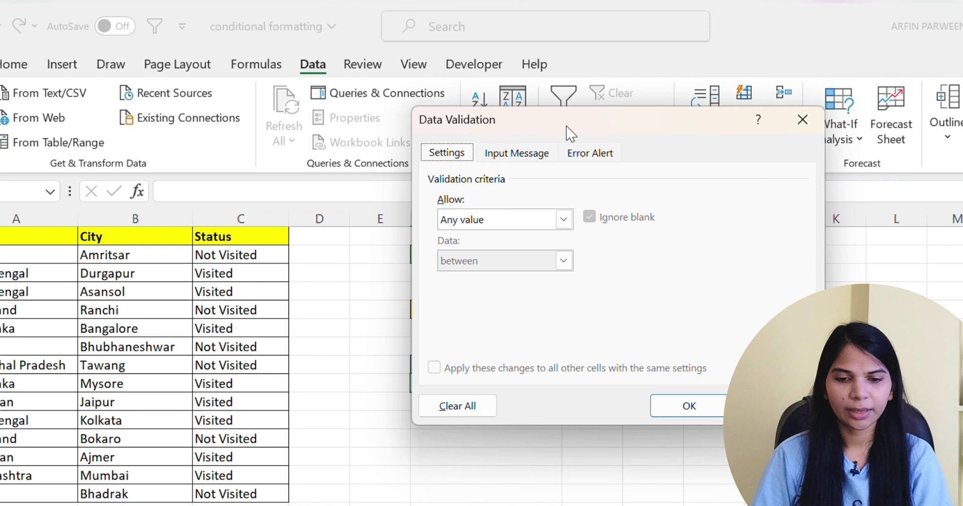
{"action": "left_click", "coordinate": [564, 220]}
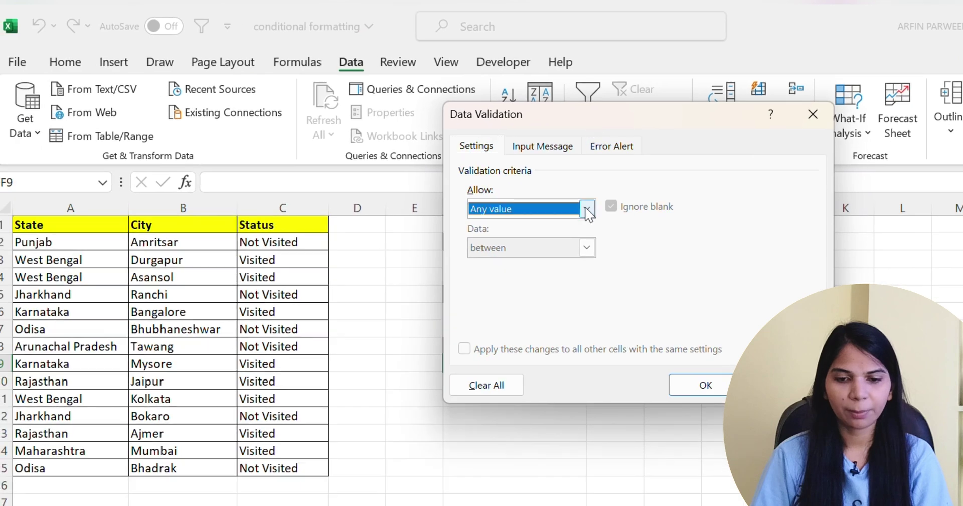
{"action": "left_click", "coordinate": [464, 280]}
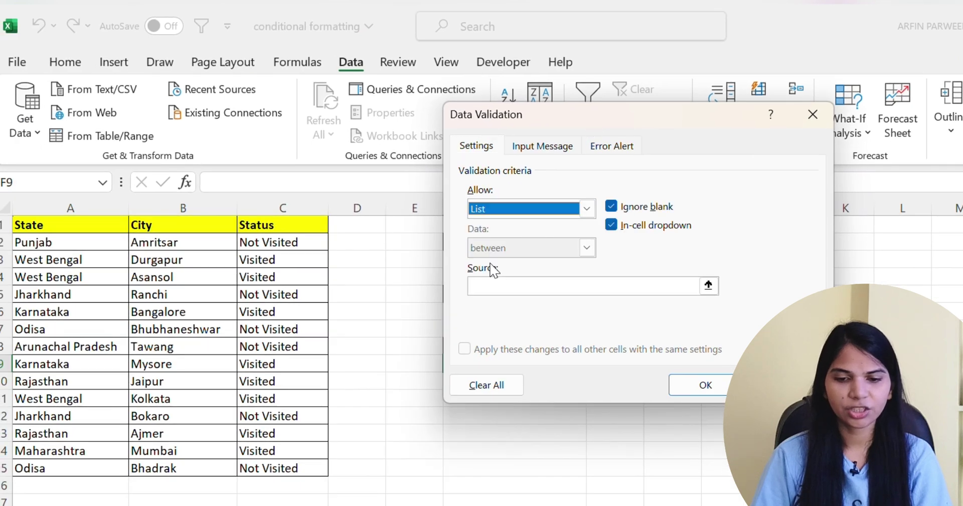
{"action": "left_click", "coordinate": [504, 285]}
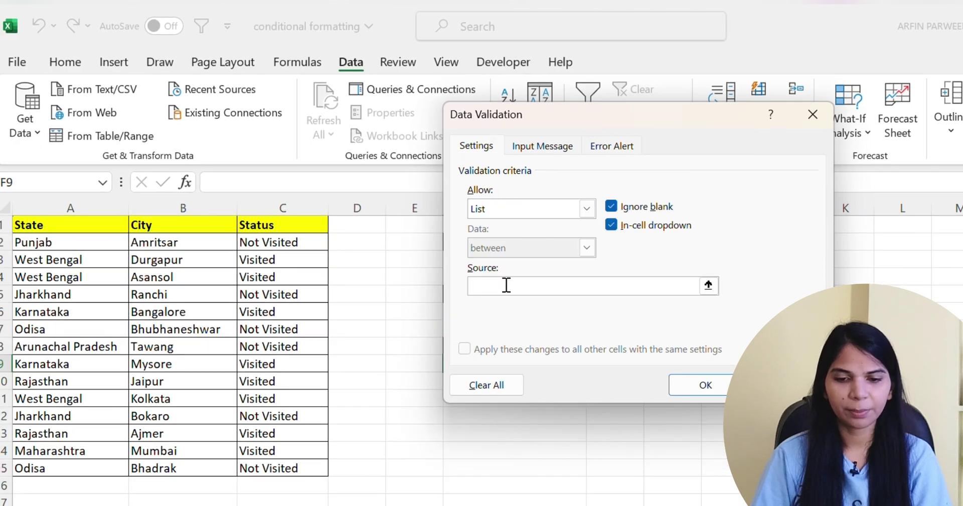
{"action": "left_click_drag", "start_coordinate": [58, 226], "coordinate": [262, 226]}
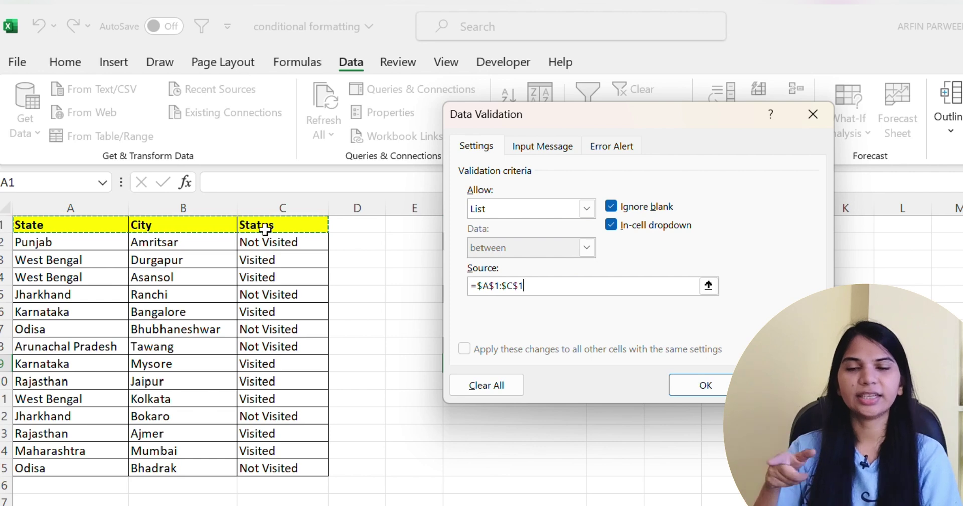
{"action": "left_click", "coordinate": [701, 386]}
- Choose State from the header drop-down list in F9
{"action": "left_click", "coordinate": [594, 364]}
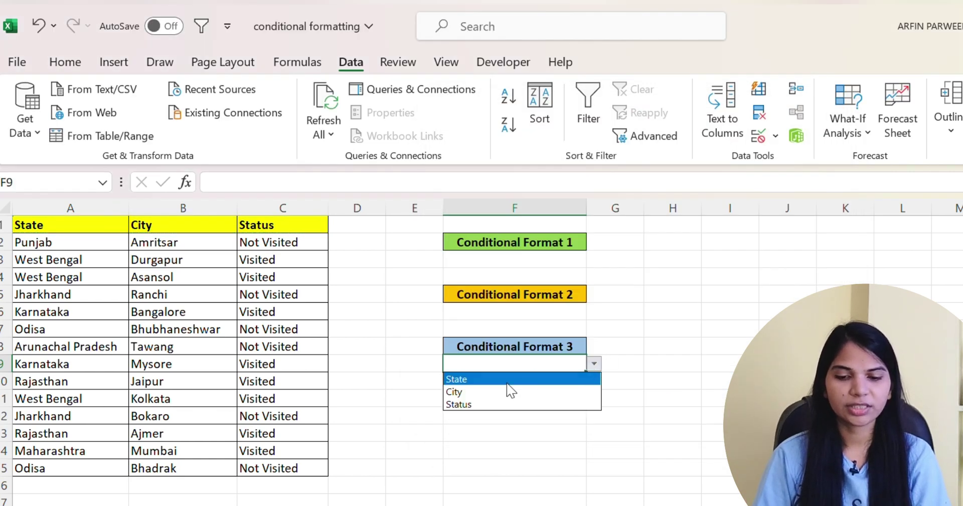
{"action": "left_click", "coordinate": [469, 380]}
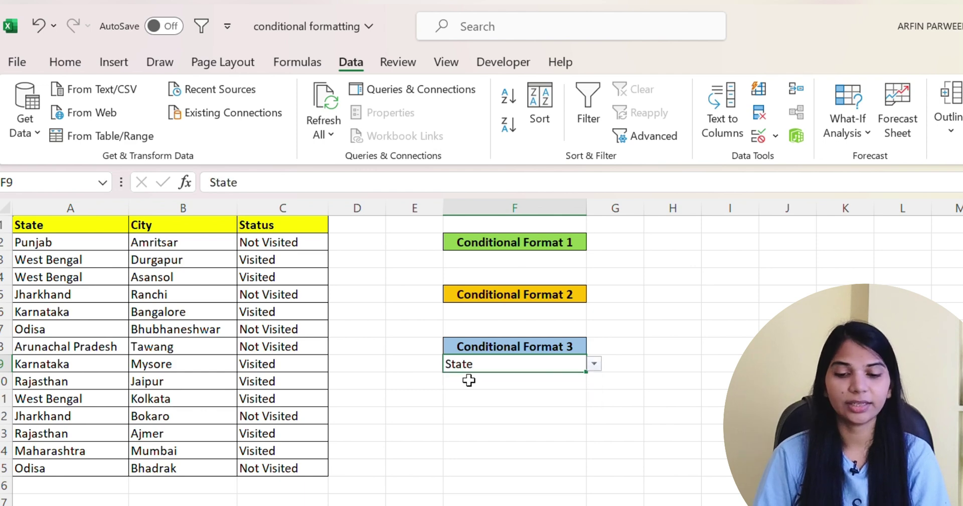
{"action": "left_click_drag", "start_coordinate": [57, 230], "coordinate": [62, 468]}
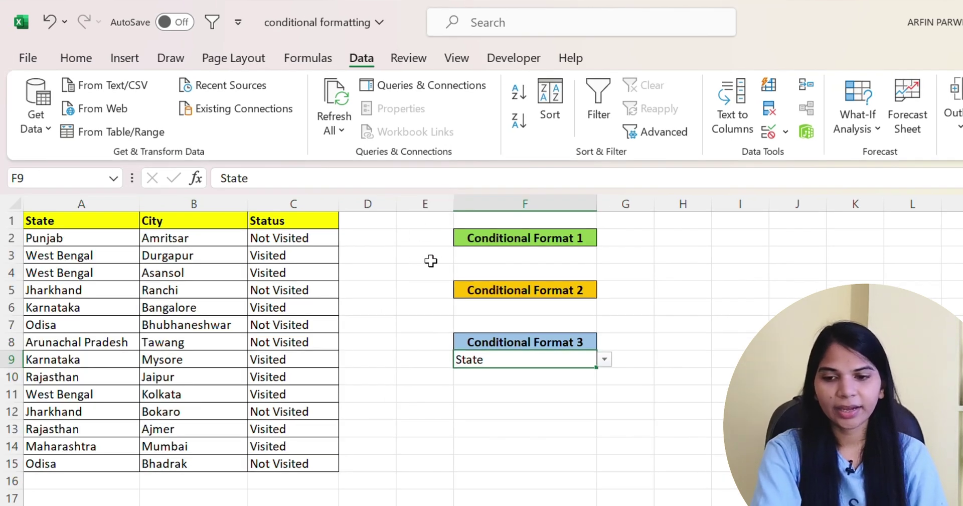
- Create a formula-based conditional formatting rule for the table A1:C15 using =A$1=$F$9
{"action": "left_click", "coordinate": [76, 59]}
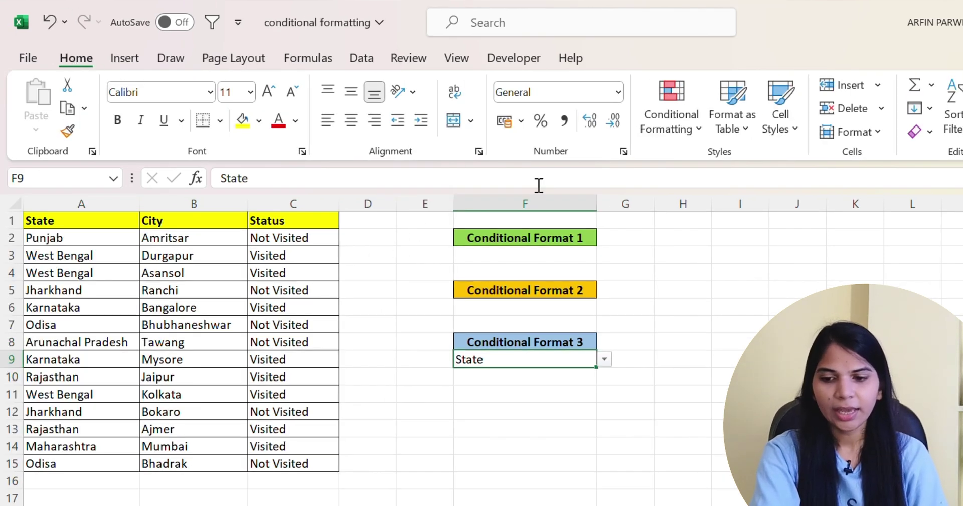
{"action": "left_click_drag", "start_coordinate": [69, 224], "coordinate": [283, 460]}
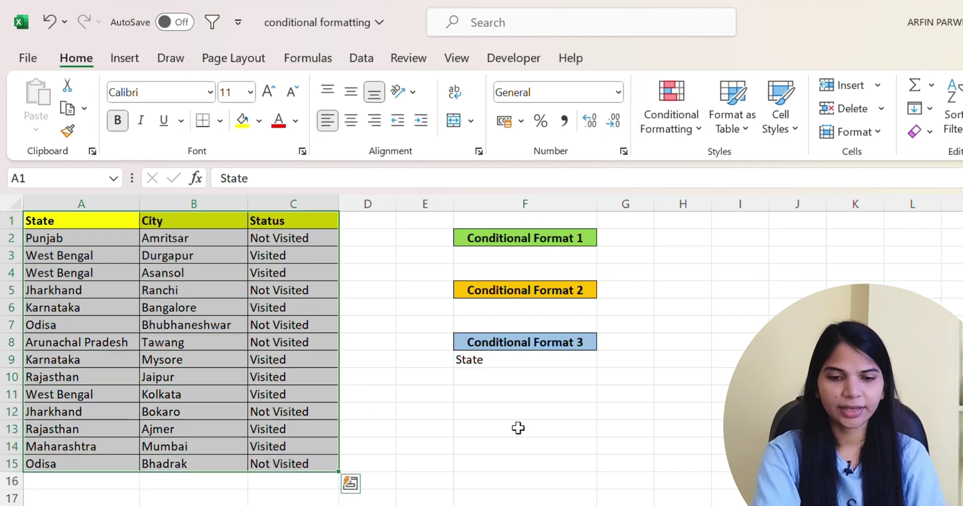
{"action": "left_click", "coordinate": [671, 116]}
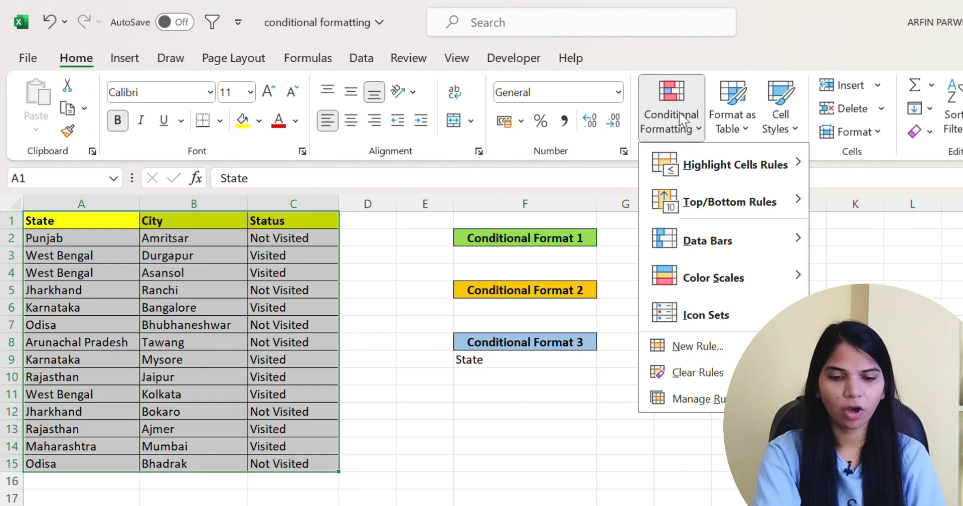
{"action": "left_click", "coordinate": [696, 347]}
{"action": "left_click", "coordinate": [523, 230]}
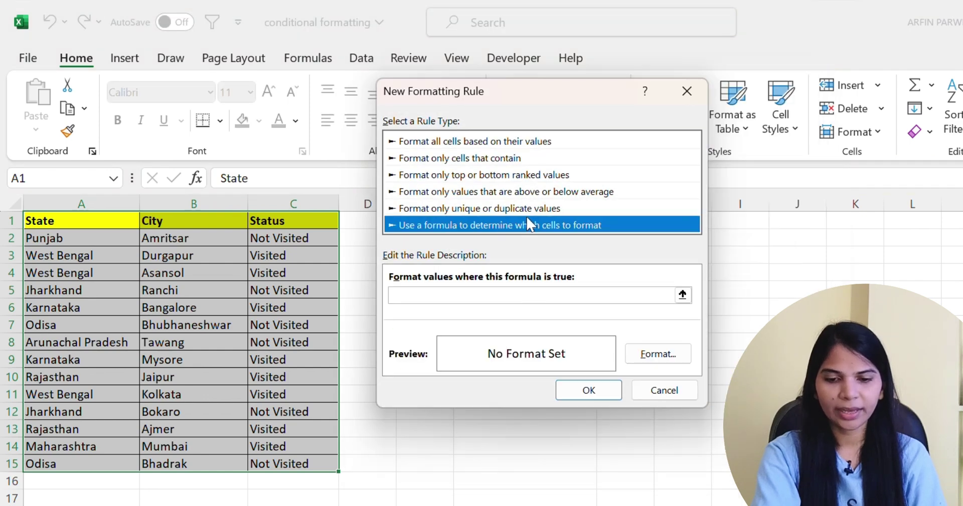
{"action": "left_click", "coordinate": [459, 300]}
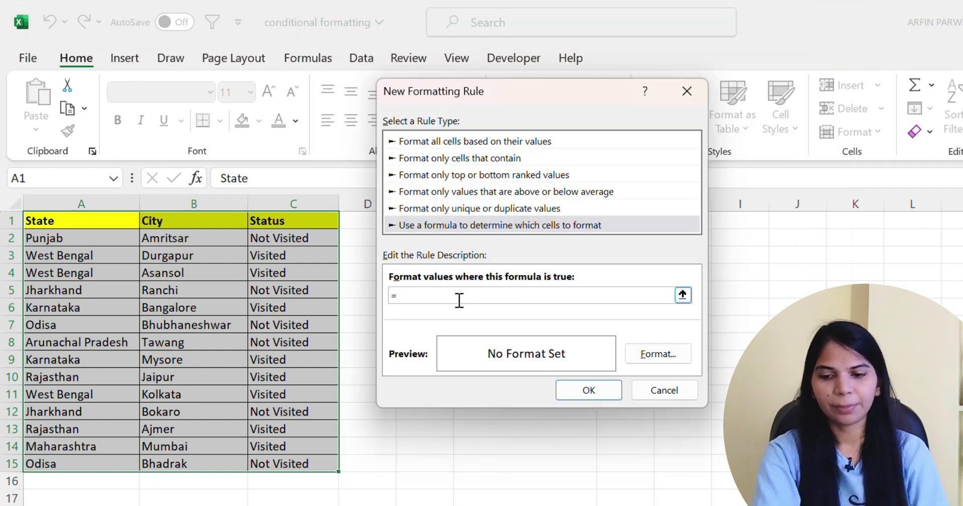
{"action": "type", "text": "="}
{"action": "left_click", "coordinate": [52, 221]}
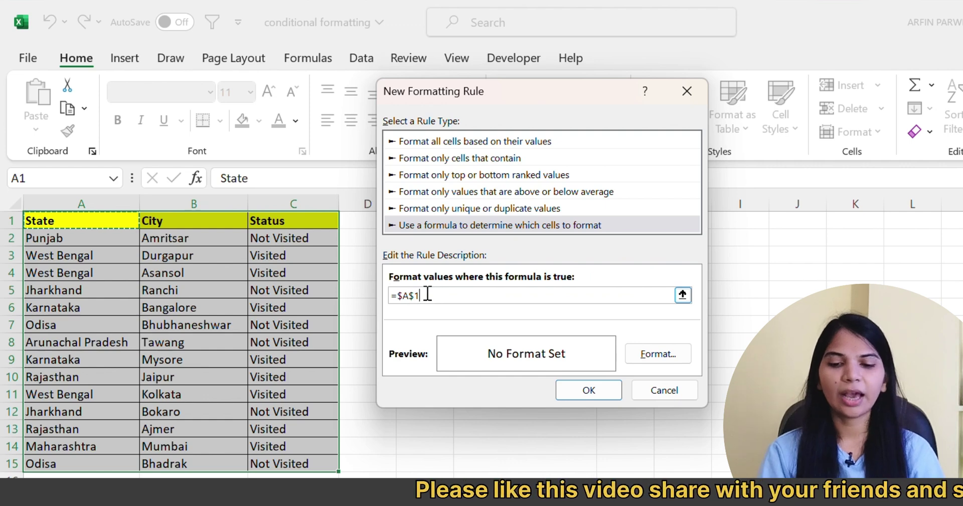
{"action": "left_click", "coordinate": [402, 299]}
{"action": "key", "text": "BackSpace"}
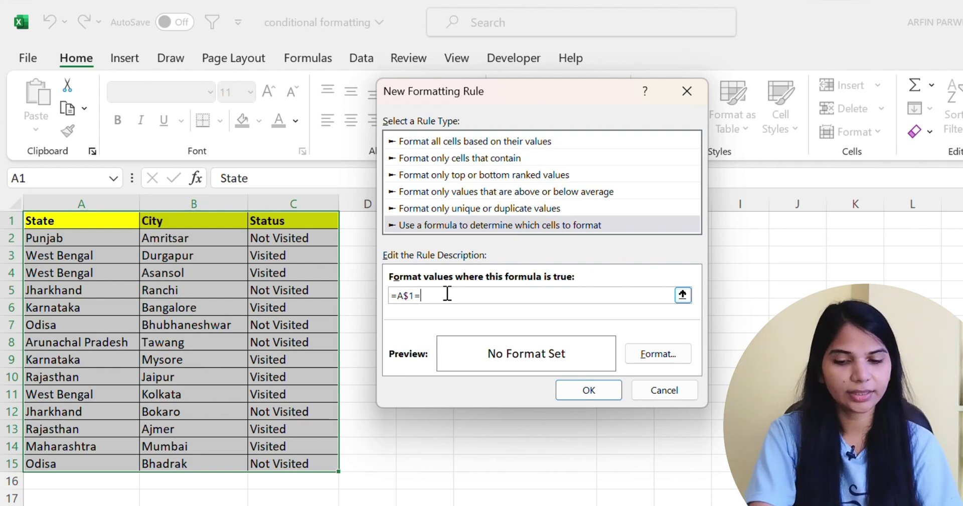
{"action": "left_click_drag", "start_coordinate": [549, 100], "coordinate": [738, 112]}
{"action": "left_click", "coordinate": [505, 360]}
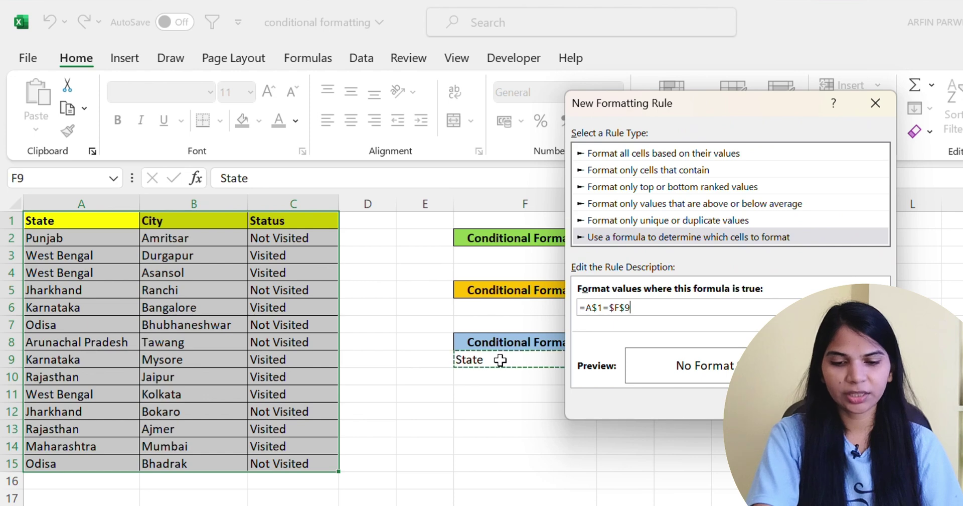
- Give the new column rule a light blue background fill and apply it to the table
{"action": "left_click", "coordinate": [852, 365]}
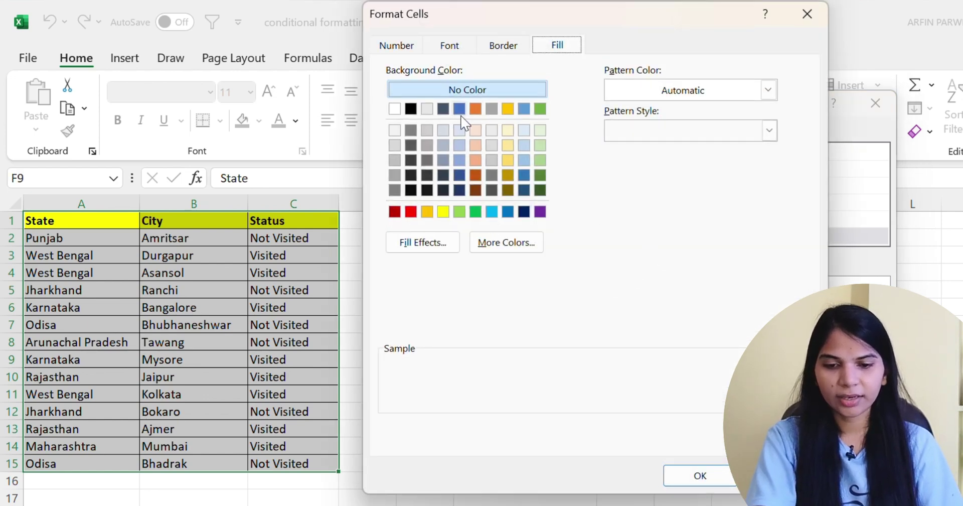
{"action": "left_click", "coordinate": [461, 159]}
{"action": "left_click", "coordinate": [725, 476]}
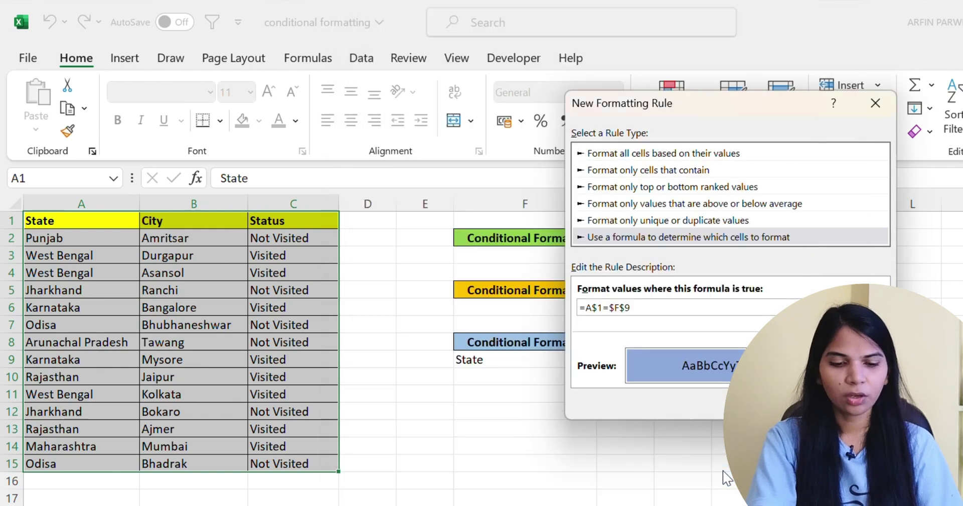
{"action": "key", "text": "Return"}
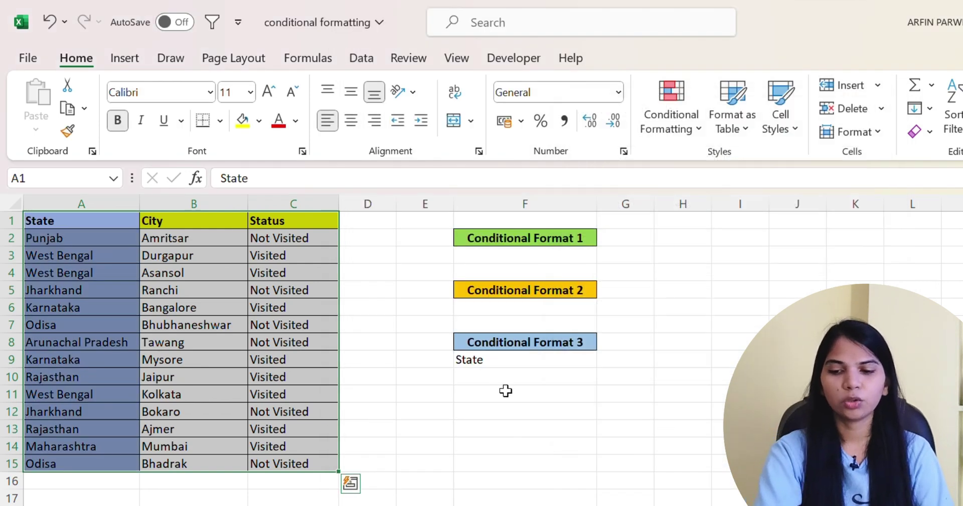
{"action": "left_click", "coordinate": [511, 376]}
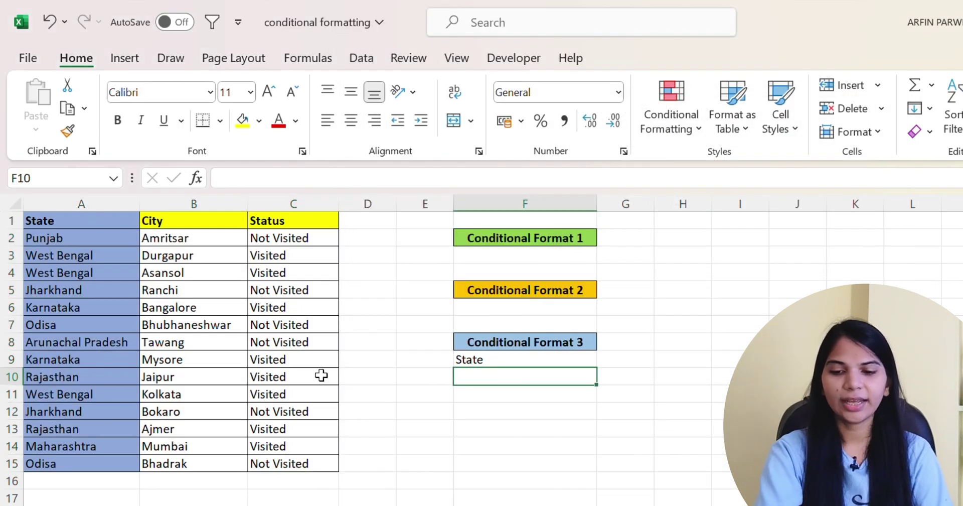
- Test the column highlighting by choosing City and then Status from the header list in F9
{"action": "left_click", "coordinate": [587, 360]}
{"action": "left_click", "coordinate": [604, 359]}
{"action": "left_click", "coordinate": [512, 385]}
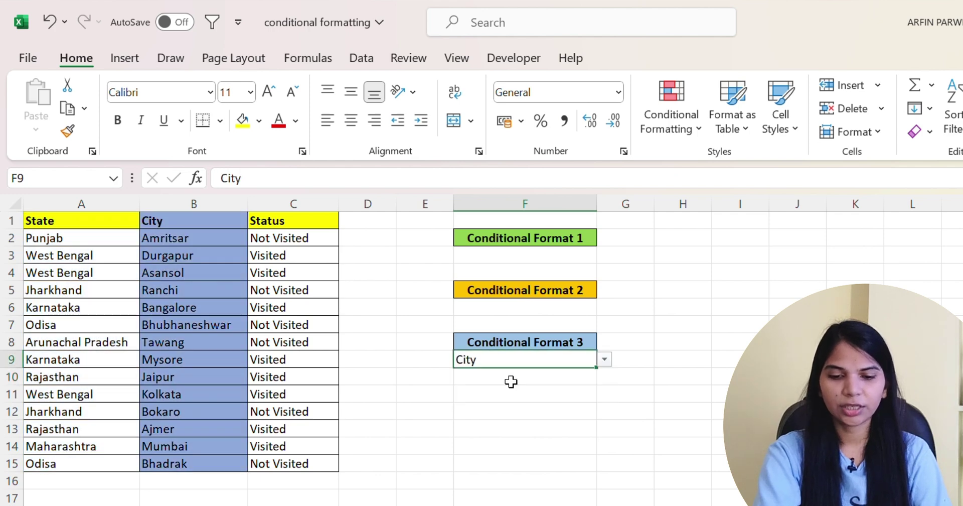
{"action": "left_click", "coordinate": [605, 359]}
{"action": "left_click", "coordinate": [567, 400]}
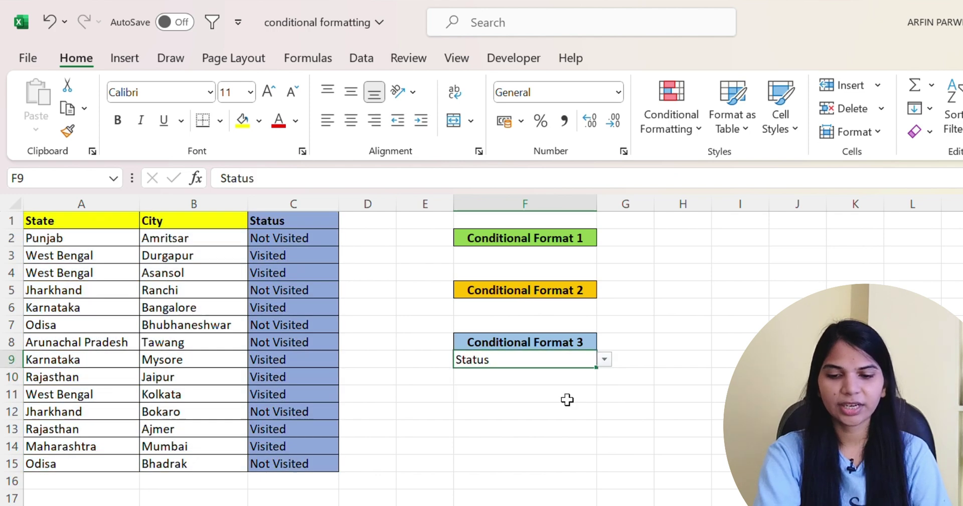
{"action": "left_click", "coordinate": [401, 401]}
{"action": "left_click", "coordinate": [482, 359]}
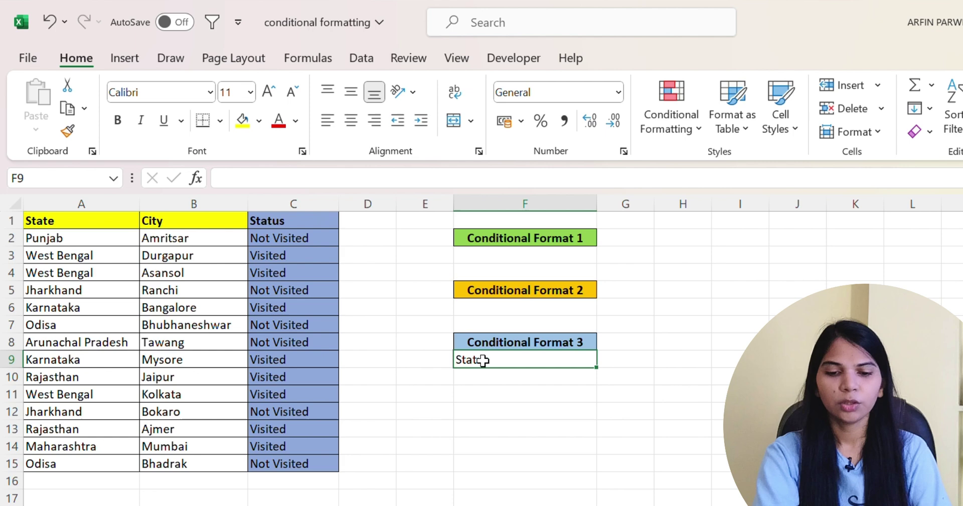
- Choose West Bengal from the list in F6 and Jharkhand from the list in F3
{"action": "left_click", "coordinate": [518, 313]}
{"action": "left_click", "coordinate": [604, 307]}
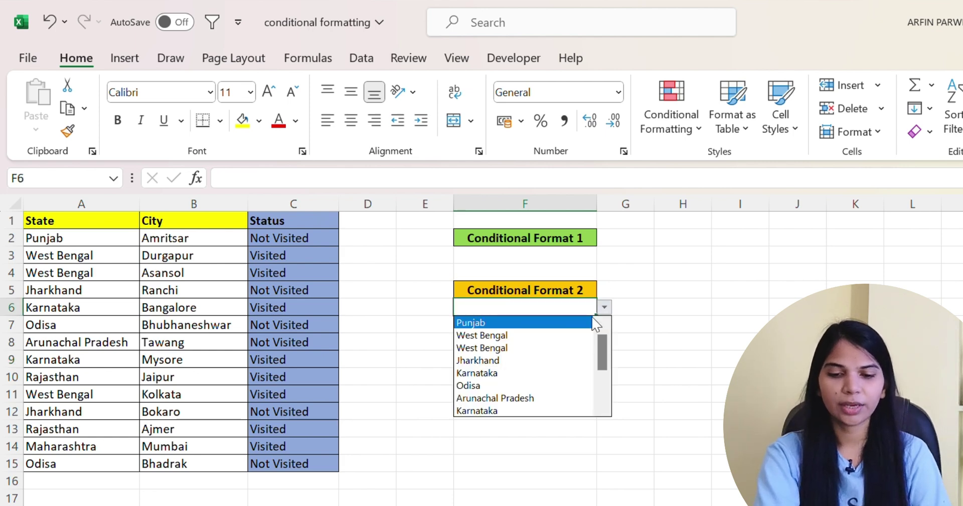
{"action": "left_click", "coordinate": [527, 333]}
{"action": "left_click", "coordinate": [584, 254]}
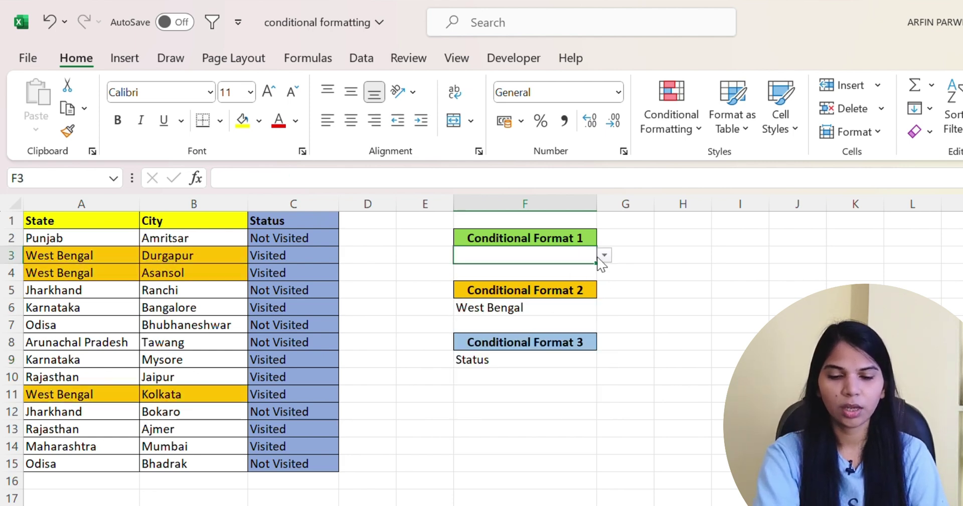
{"action": "left_click", "coordinate": [604, 255]}
{"action": "left_click", "coordinate": [531, 308]}
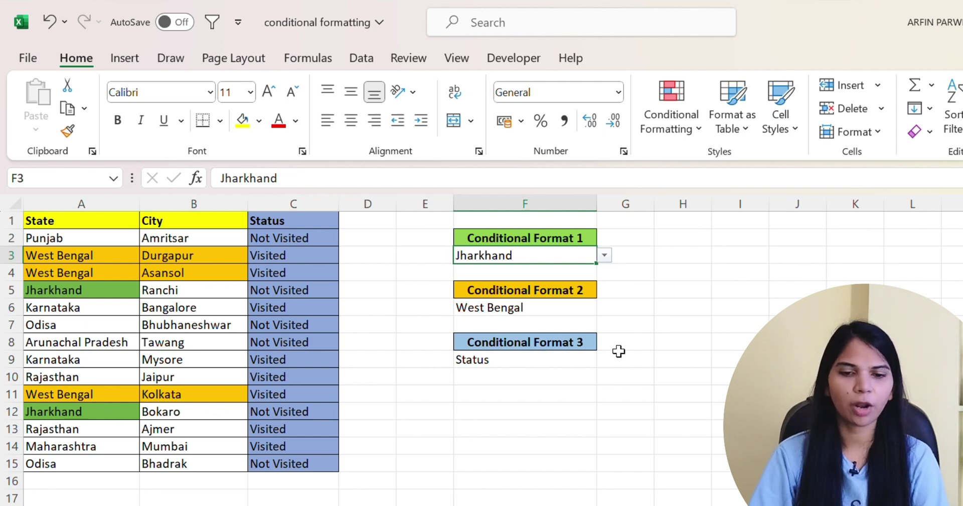
{"action": "left_click", "coordinate": [687, 127]}
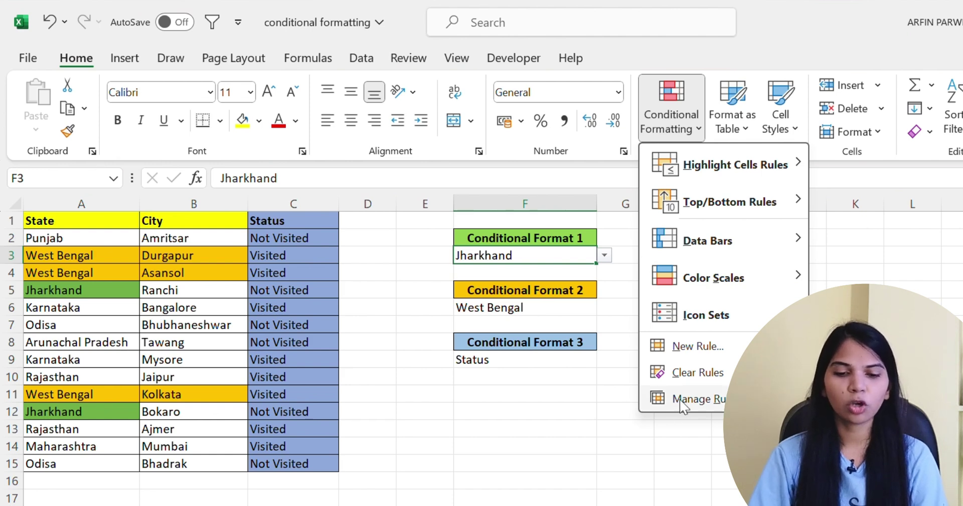
{"action": "left_click", "coordinate": [453, 419]}
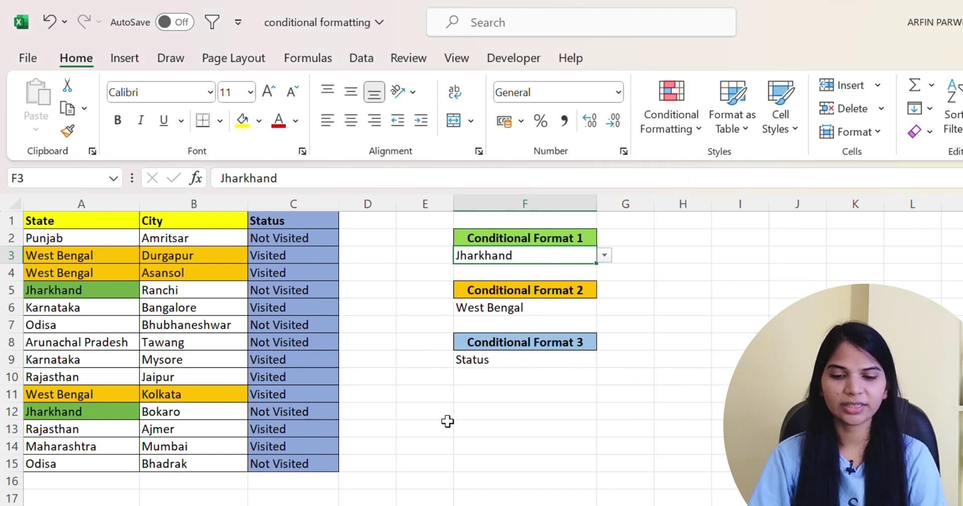
{"action": "left_click", "coordinate": [432, 435]}
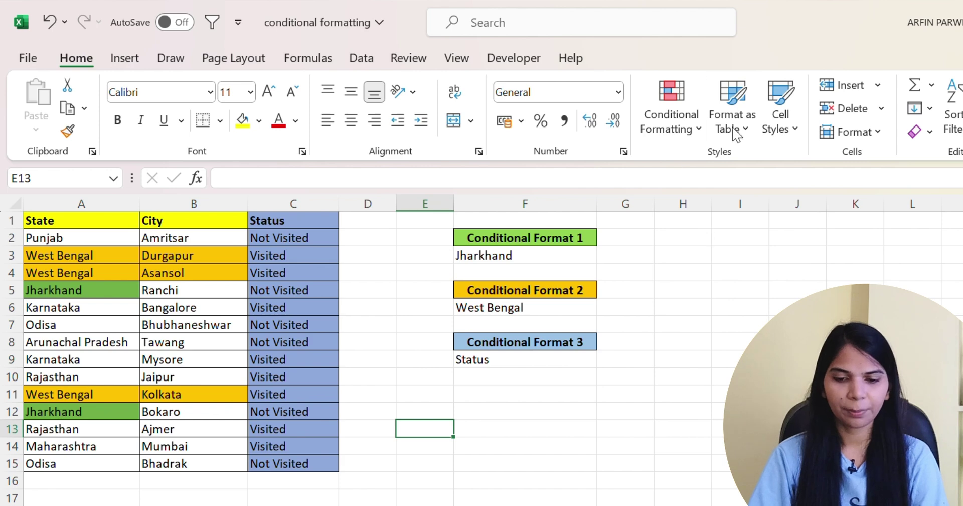
- List all conditional formatting rules for This Worksheet and review the settings of the =A$1=$F$9 rule
{"action": "left_click", "coordinate": [688, 137]}
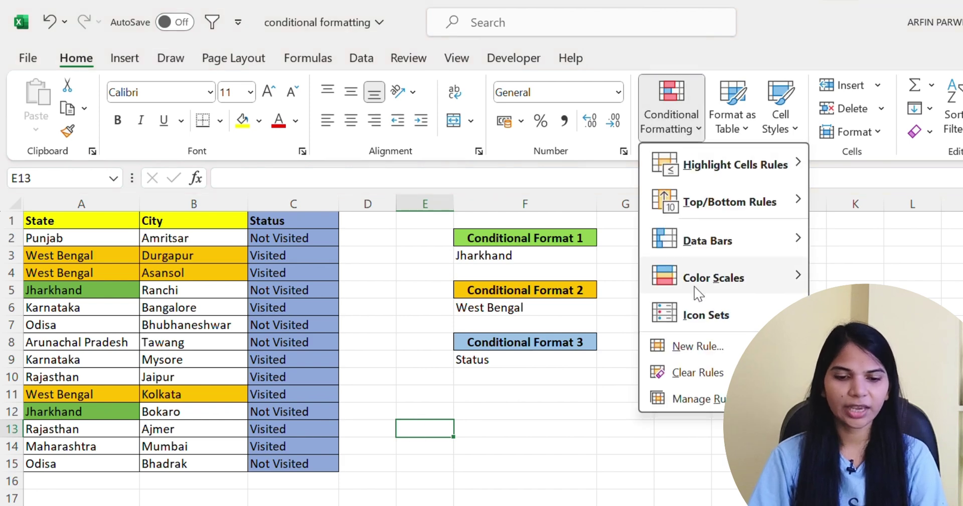
{"action": "left_click", "coordinate": [701, 398]}
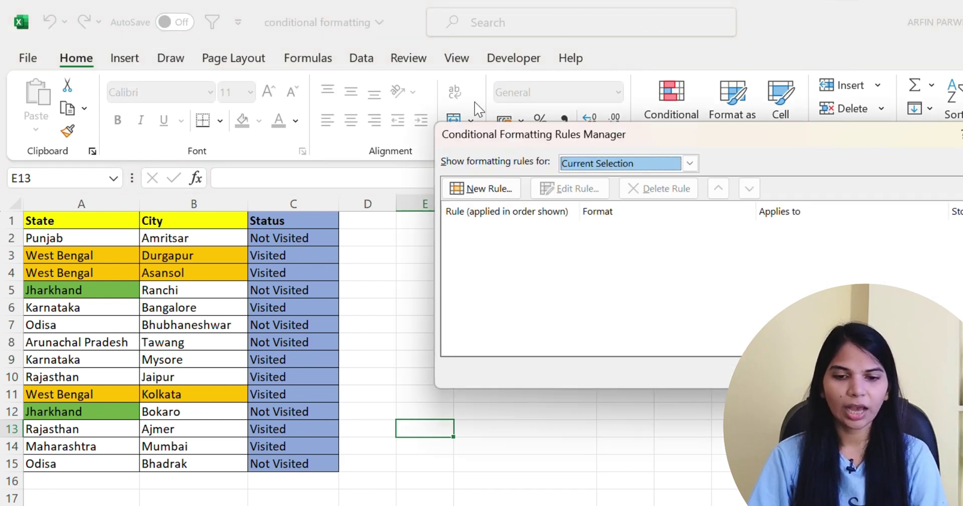
{"action": "left_click_drag", "start_coordinate": [652, 139], "coordinate": [503, 132]}
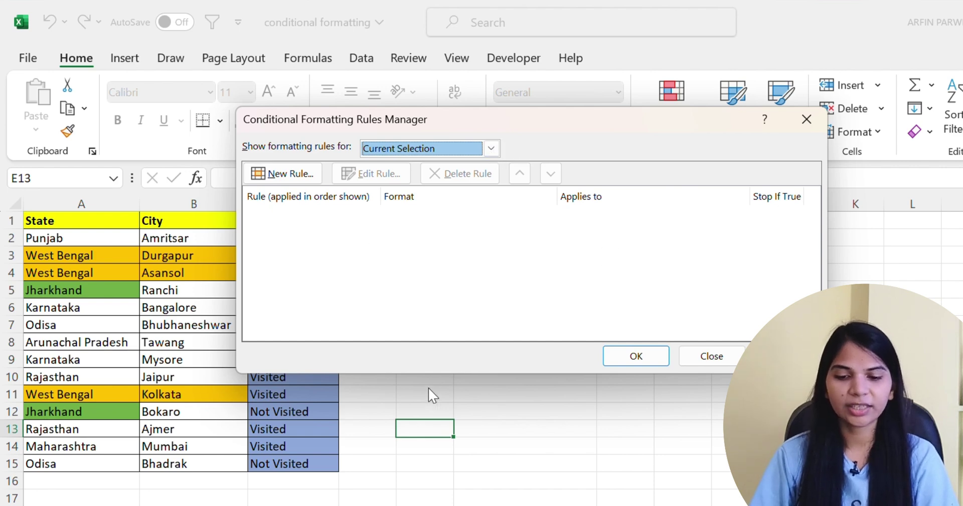
{"action": "left_click", "coordinate": [491, 148]}
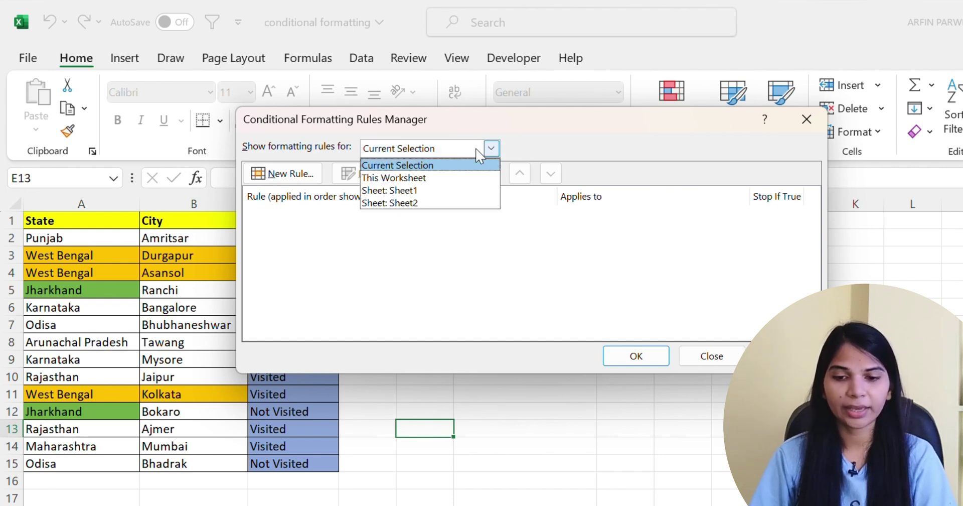
{"action": "left_click", "coordinate": [408, 178]}
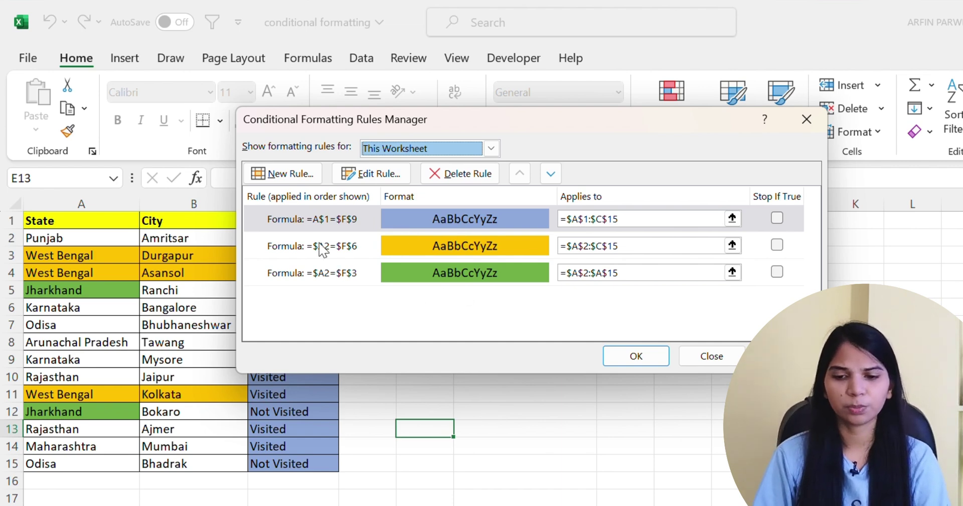
{"action": "double_click", "coordinate": [340, 226]}
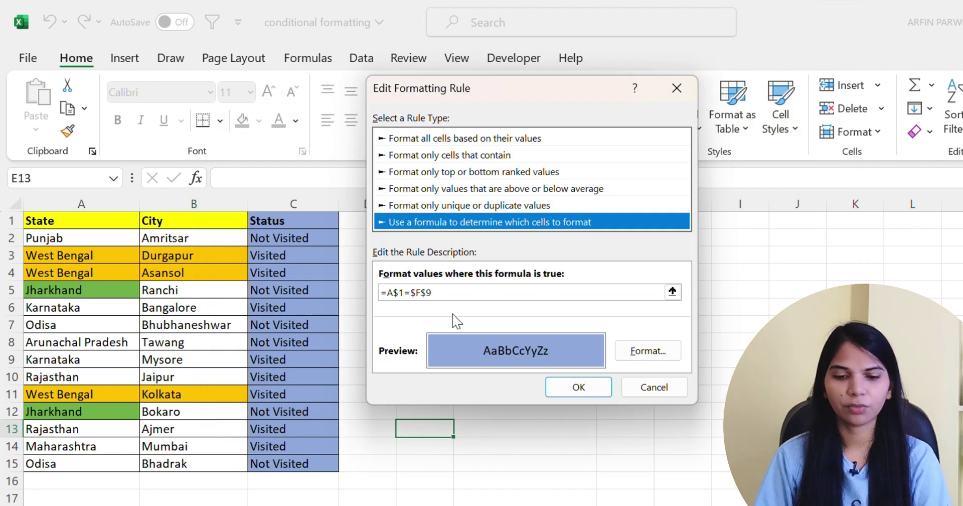
{"action": "left_click", "coordinate": [599, 381]}
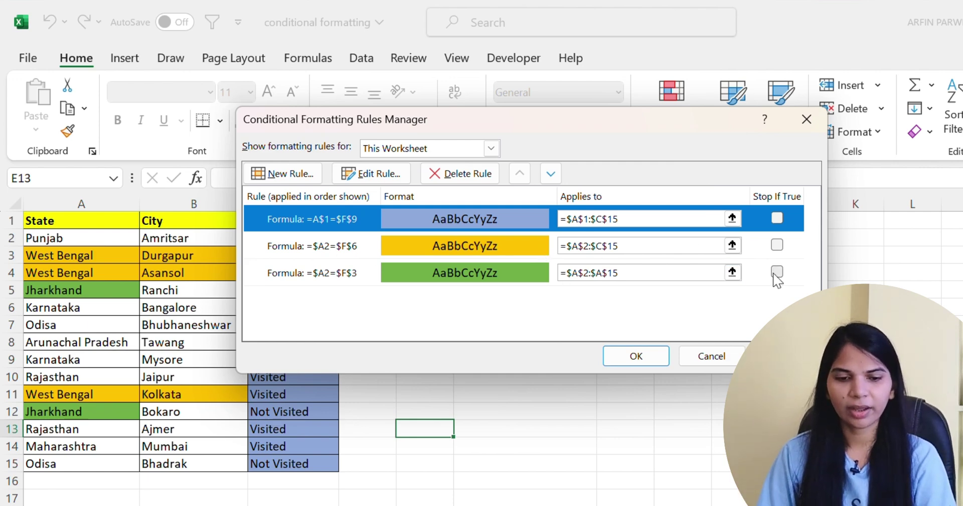
- Enable Stop If True on the green =$A2=$F$3 rule, delete that rule, and apply the changes to the sheet
{"action": "left_click", "coordinate": [778, 272]}
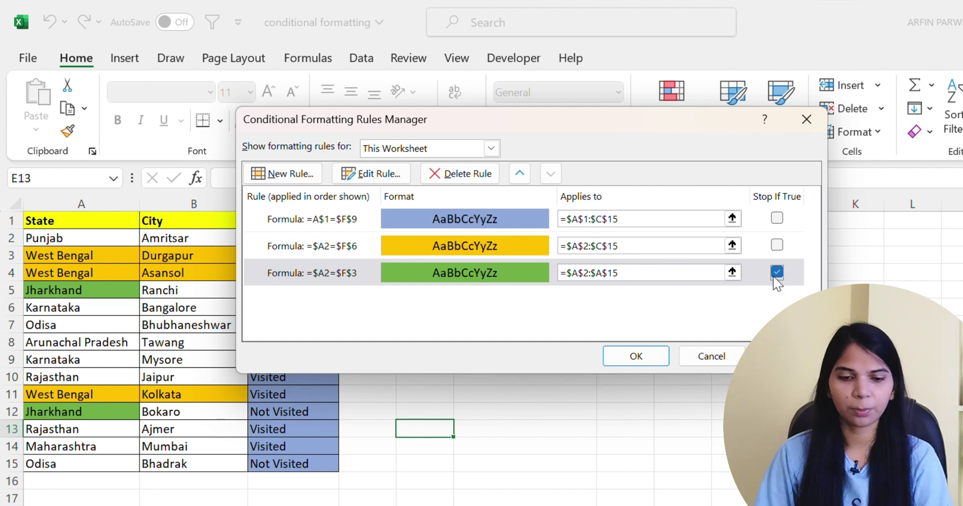
{"action": "left_click", "coordinate": [450, 175]}
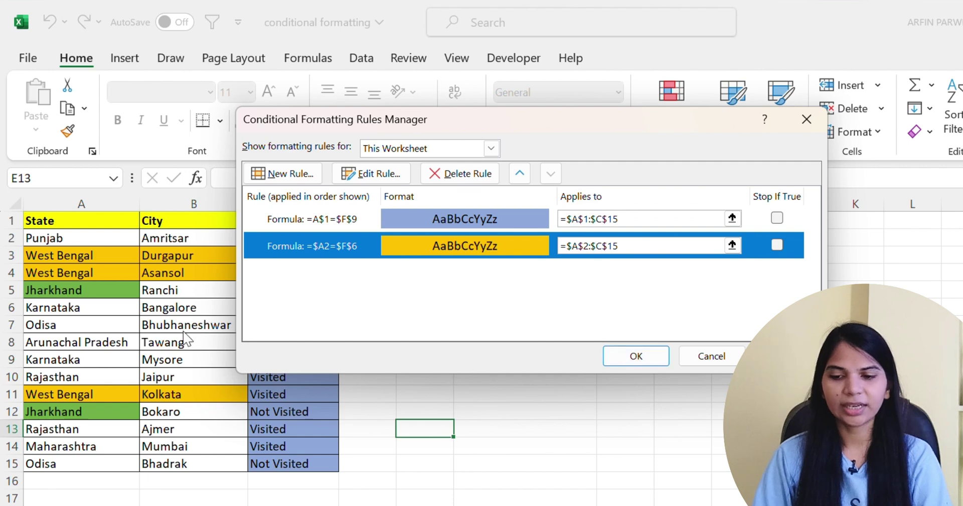
{"action": "left_click", "coordinate": [635, 357]}
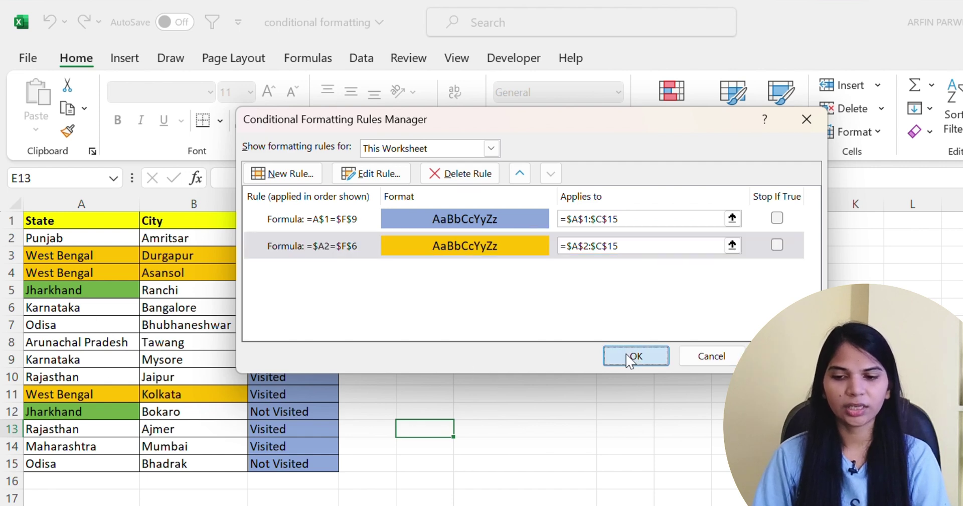
{"action": "left_click", "coordinate": [70, 298]}
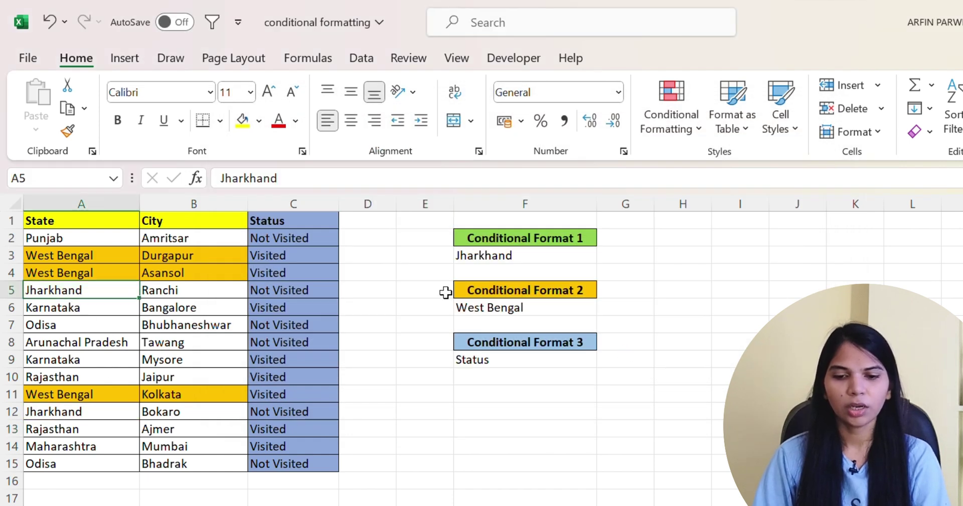
{"action": "left_click", "coordinate": [486, 257]}
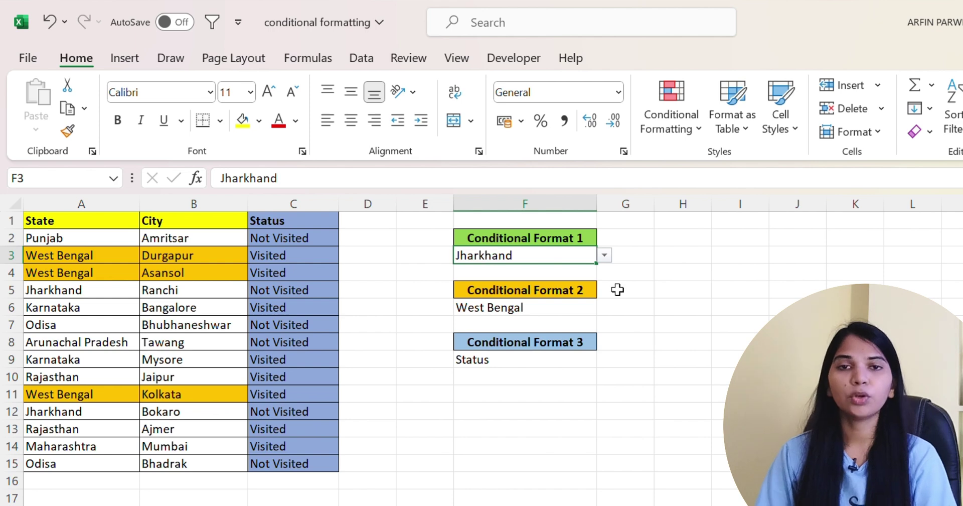
{"action": "left_click", "coordinate": [633, 301]}
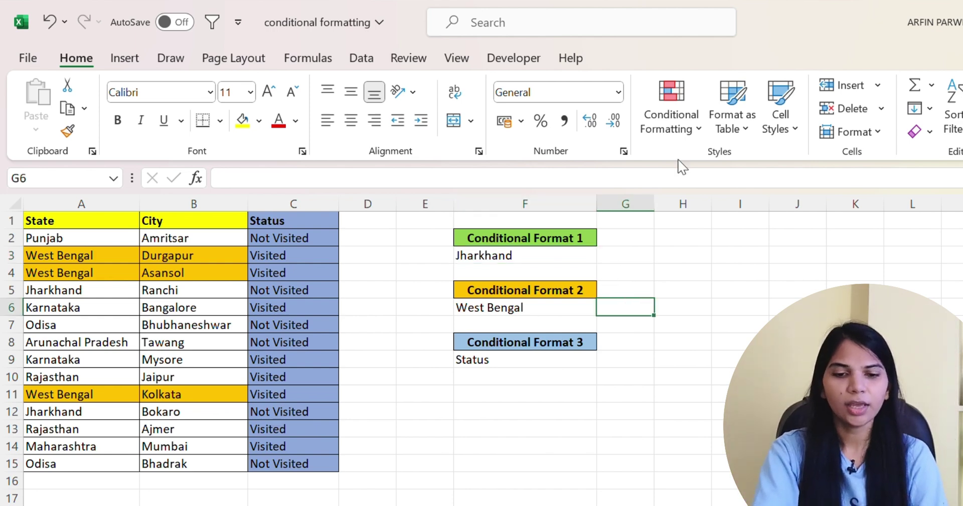
{"action": "left_click", "coordinate": [695, 131]}
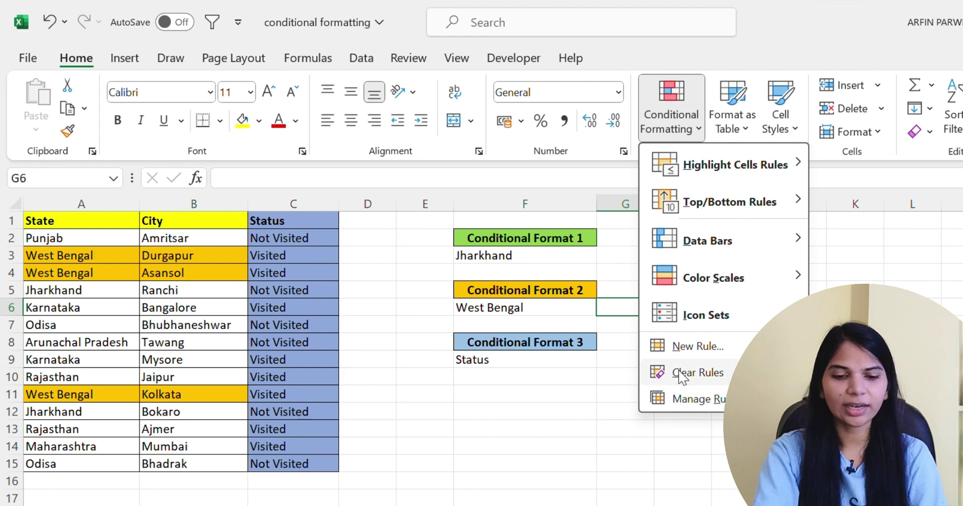
{"action": "mouse_move", "coordinate": [682, 374]}
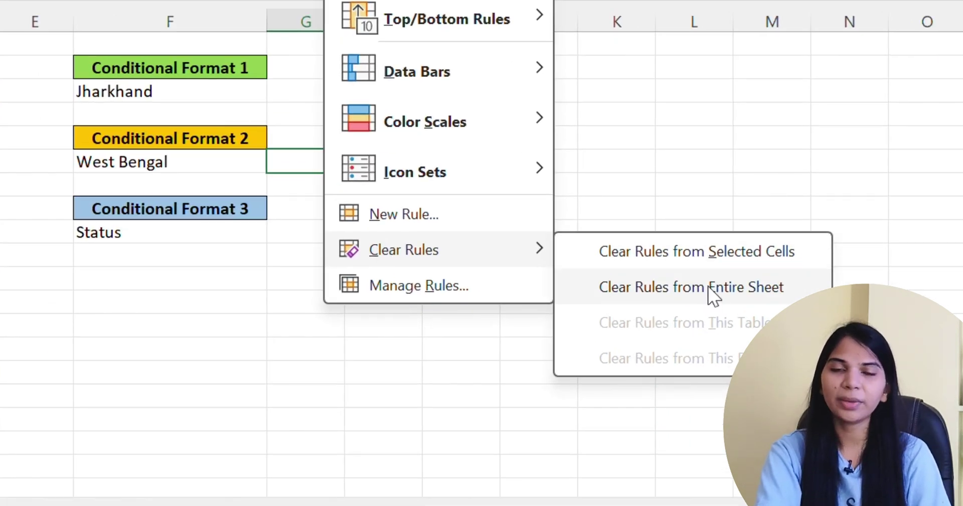
{"action": "left_click", "coordinate": [349, 308]}
{"action": "left_click_drag", "start_coordinate": [55, 193], "coordinate": [191, 418]}
{"action": "left_click", "coordinate": [411, 325]}
- Select the state names in A2:A15 and clear all conditional formatting rules from the entire sheet
{"action": "left_click_drag", "start_coordinate": [86, 195], "coordinate": [86, 409]}
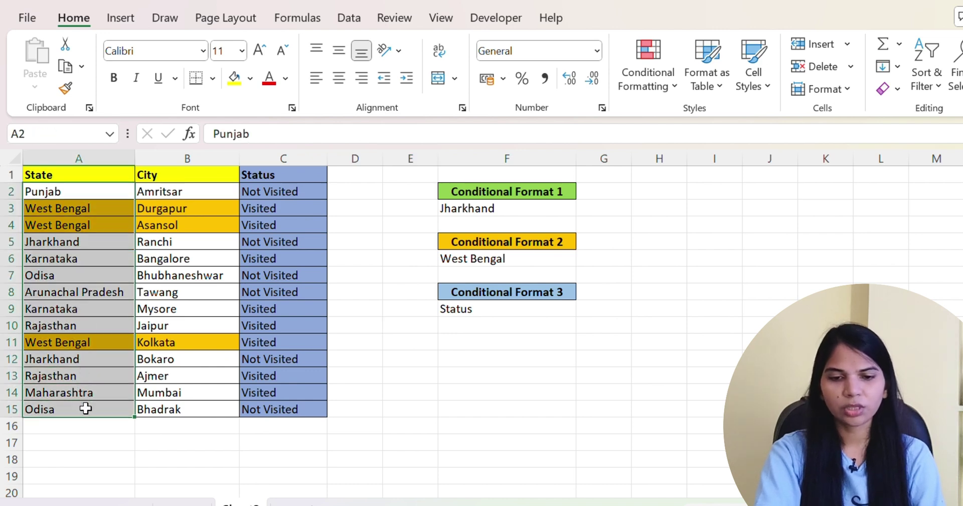
{"action": "left_click", "coordinate": [648, 75]}
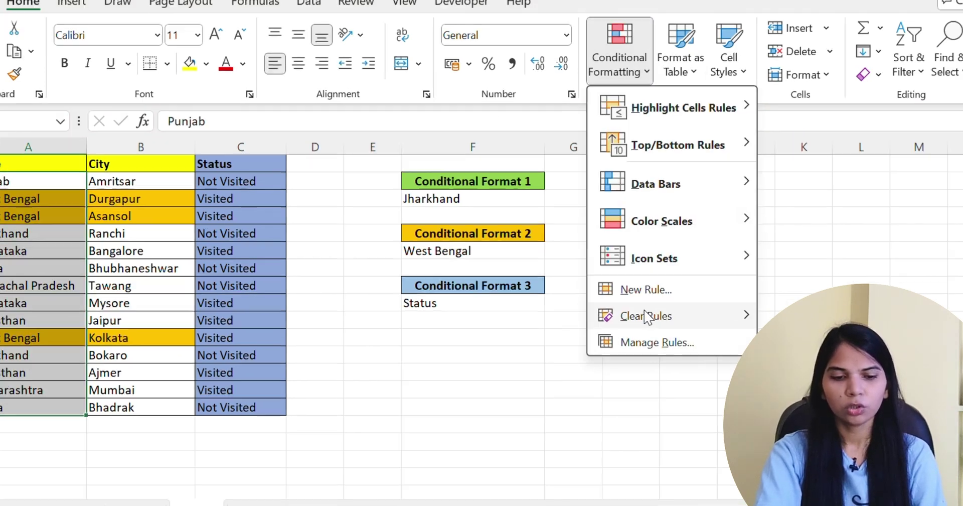
{"action": "mouse_move", "coordinate": [652, 321]}
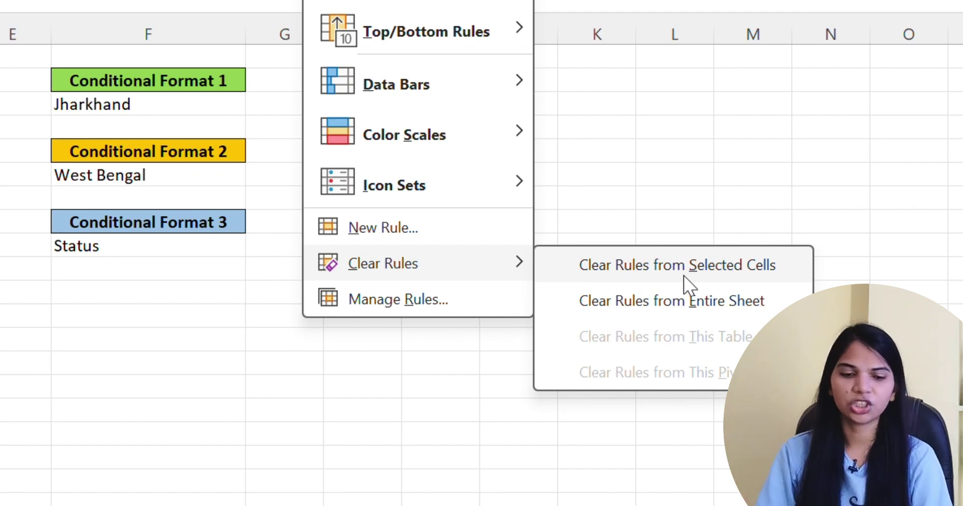
{"action": "left_click", "coordinate": [679, 305]}
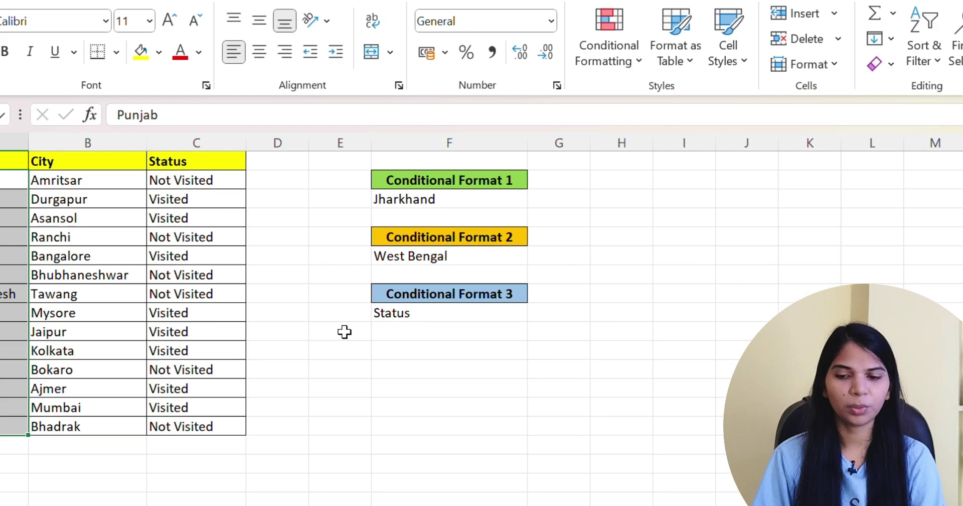
{"action": "left_click", "coordinate": [344, 331]}
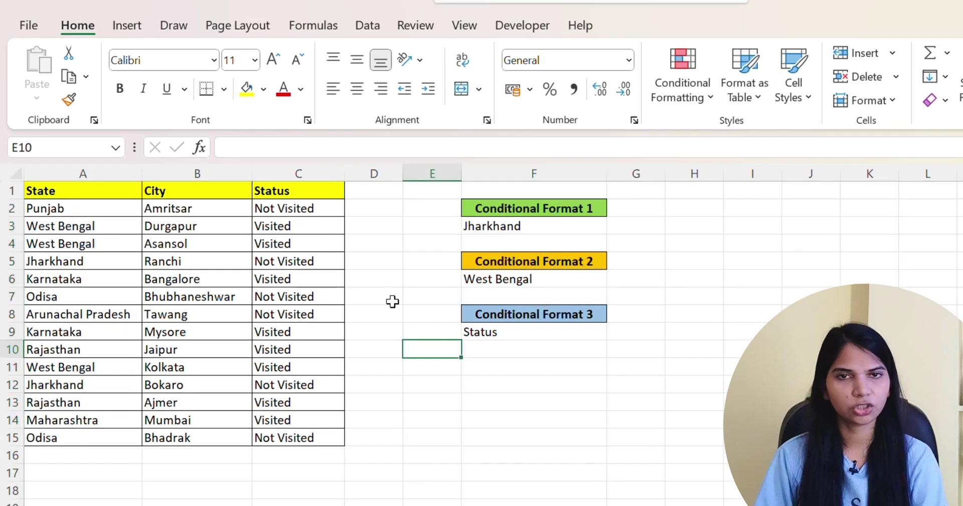